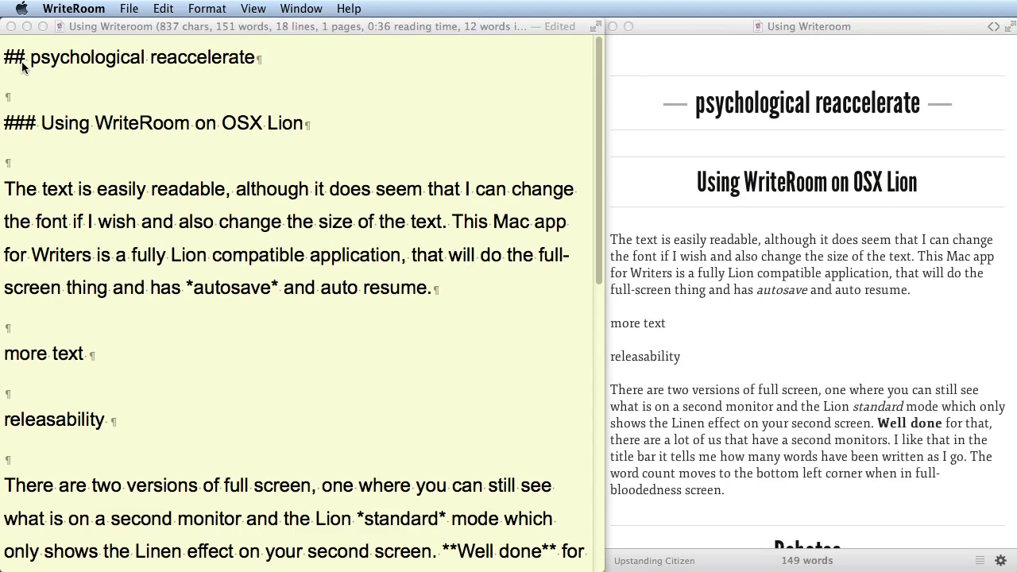
- Place the caret after the heading hashes, then in the first paragraph of 'Using Writeroom'
left_click(5, 129)
left_click(36, 127)
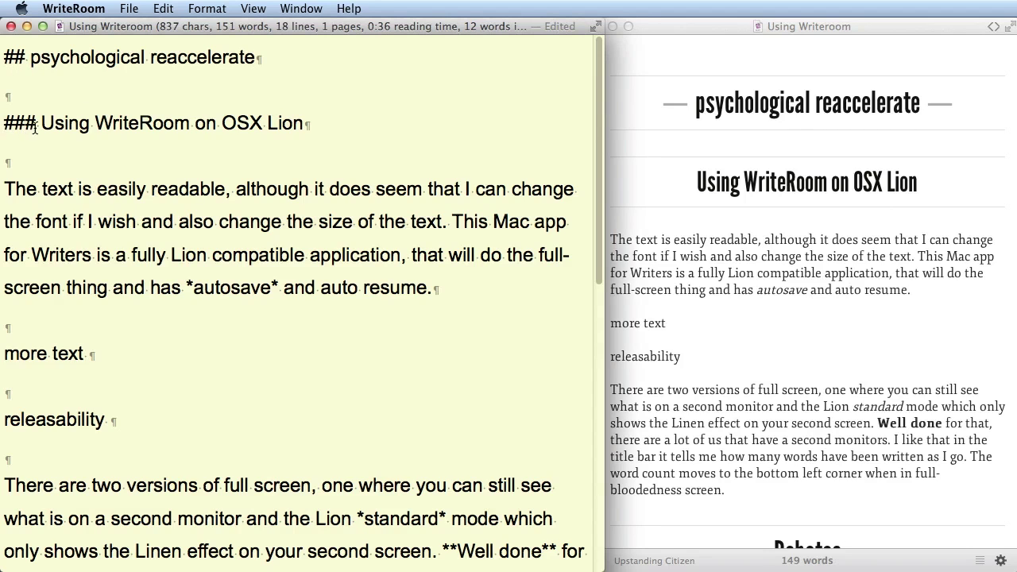
left_click(183, 228)
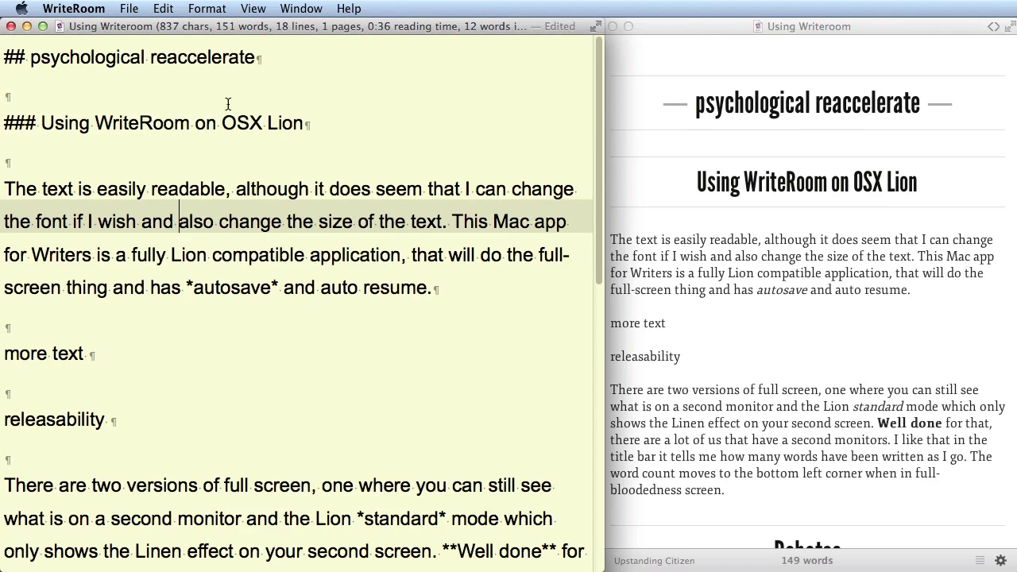
- Turn off Show Invisible Characters so the pilcrow marks disappear
left_click(253, 9)
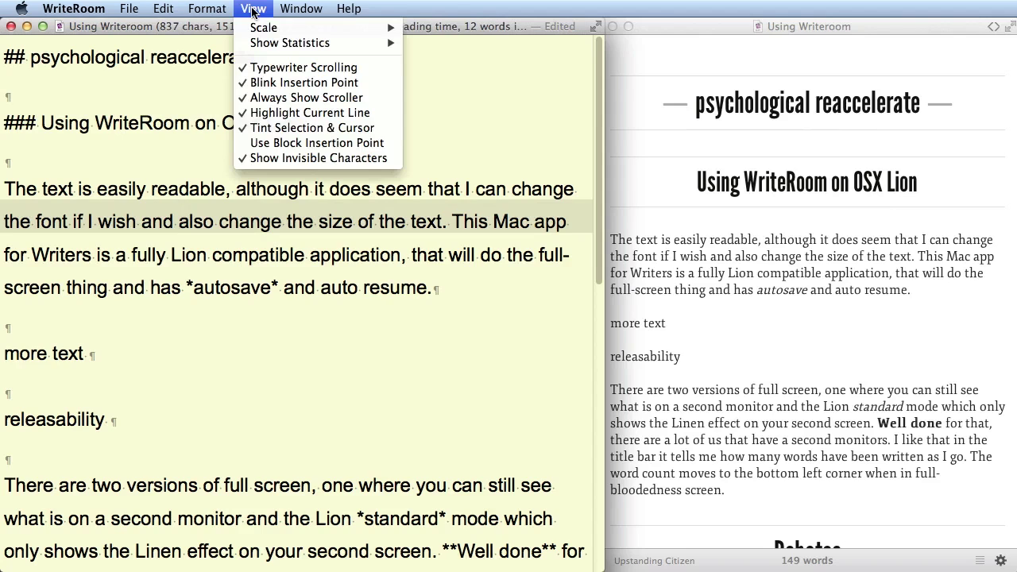
left_click(290, 158)
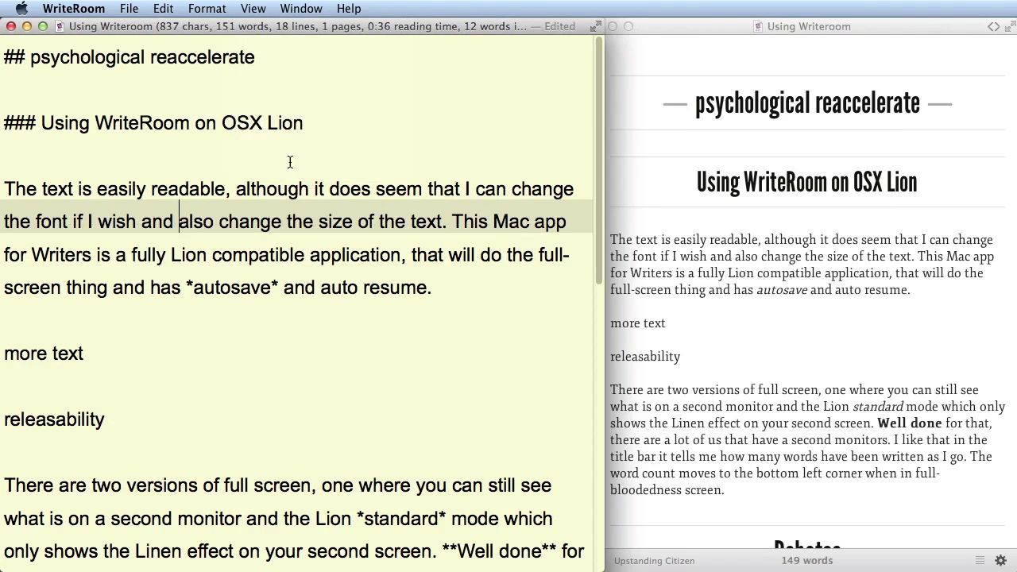
left_click(117, 241)
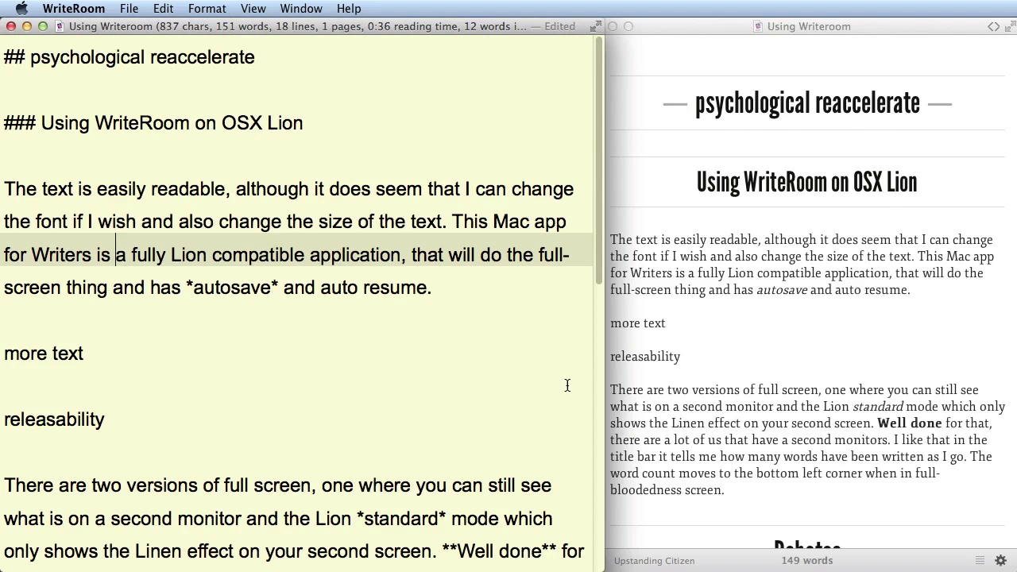
- Scroll through the text, then bring the Marked preview window to the front
left_click(300, 9)
scroll(326, 316, "down", 10)
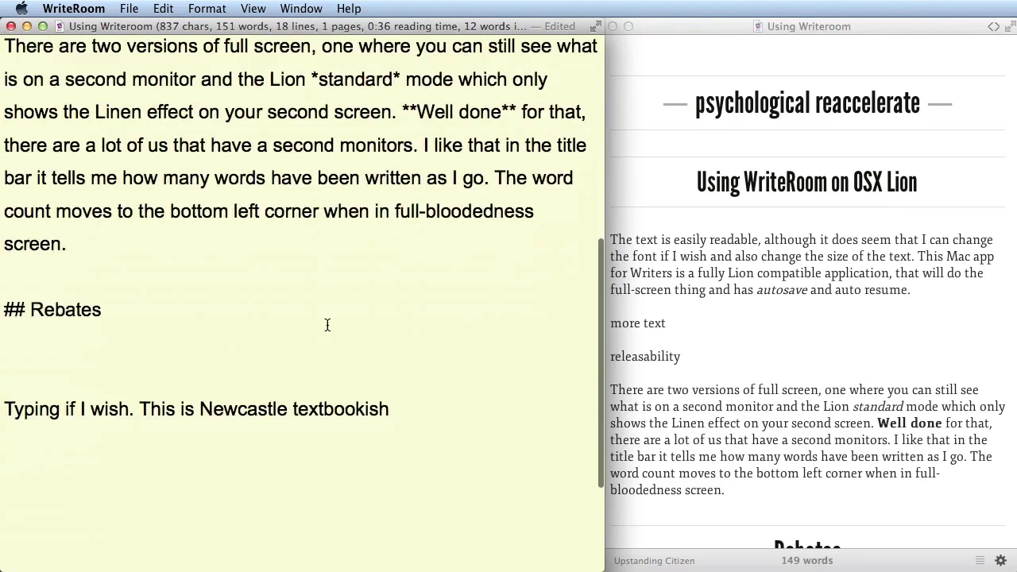
scroll(327, 316, "up", 10)
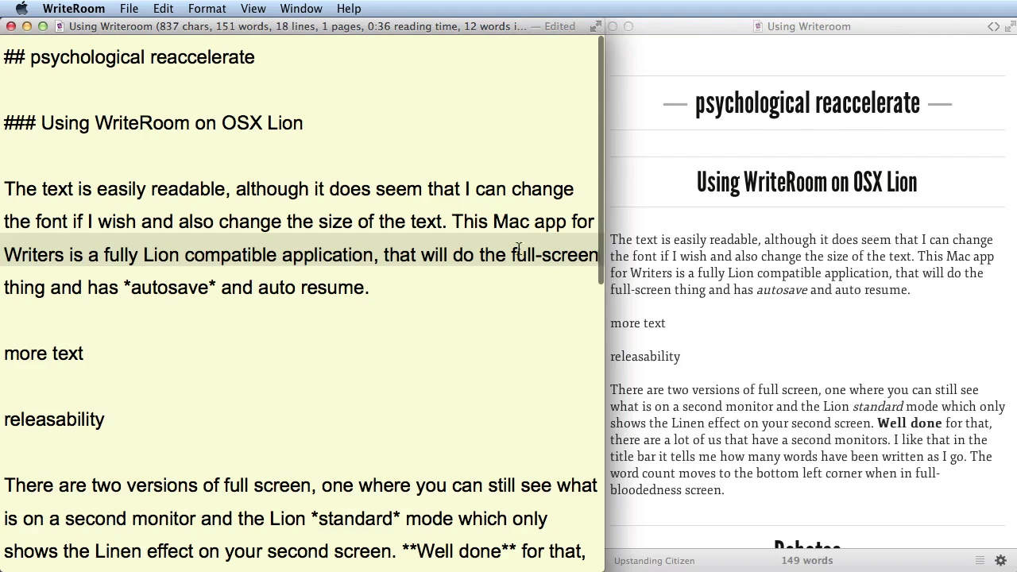
left_click(753, 236)
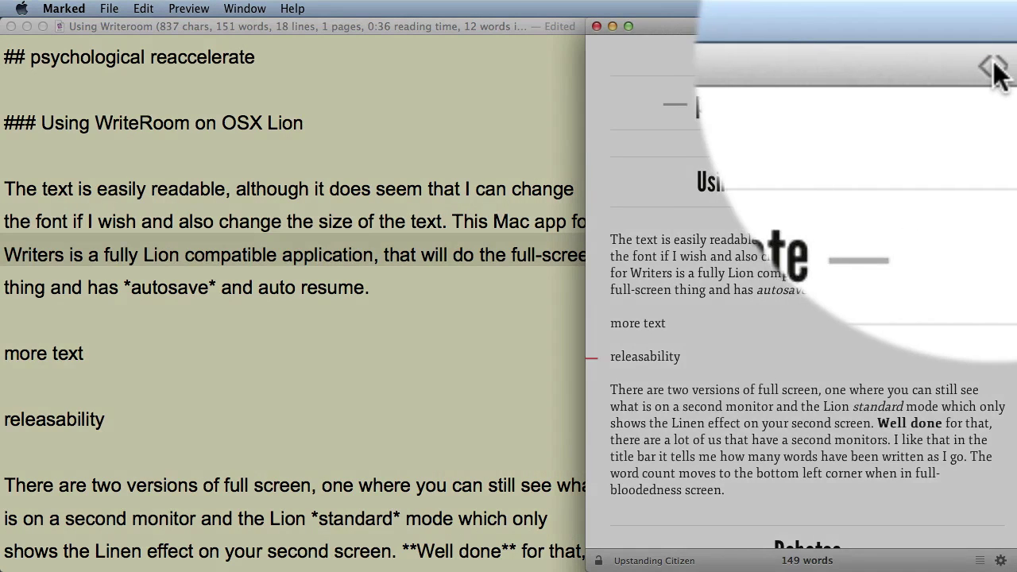
- Toggle Marked's preview to the HTML source and back, then return to the WriteRoom editor
left_click(993, 26)
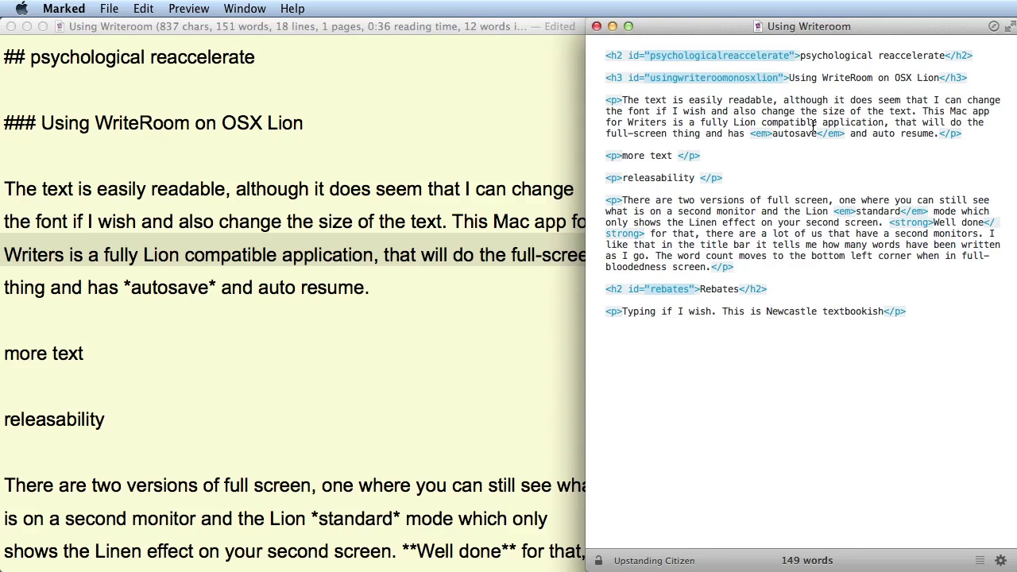
left_click(992, 28)
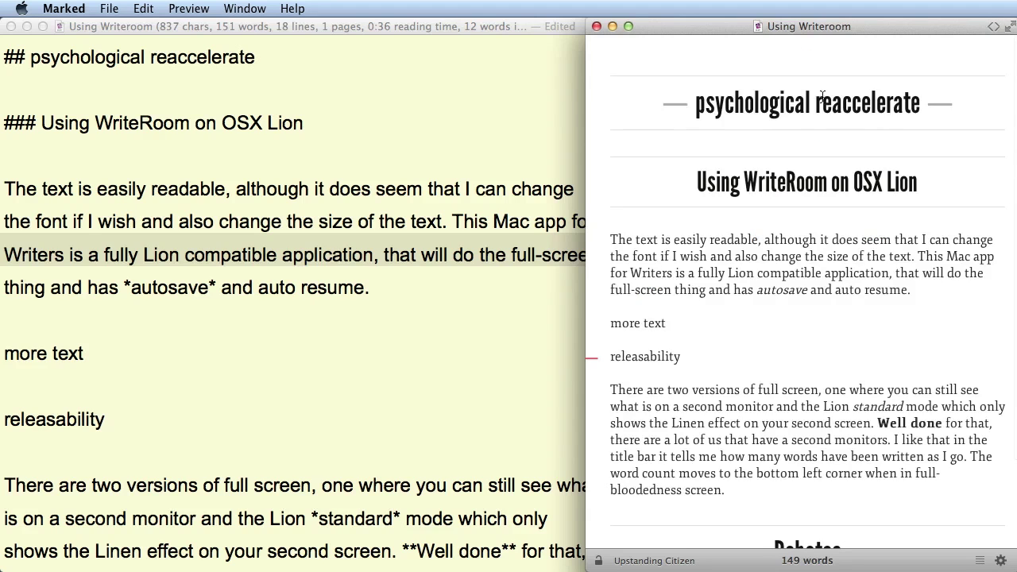
left_click(213, 406)
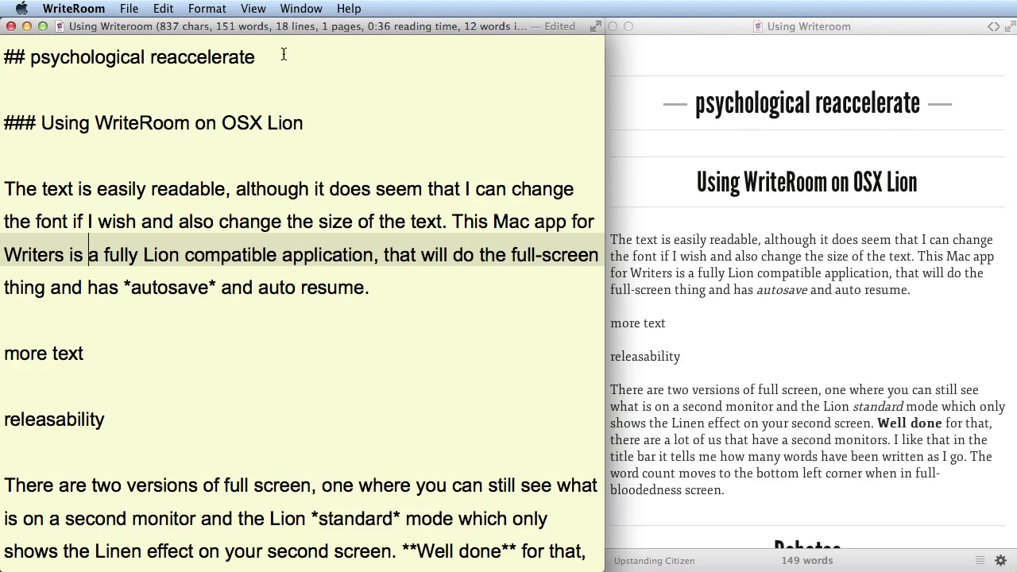
- Switch the editor theme from Dyslexia to Terminal, then to the WriteRoom theme
left_click(299, 9)
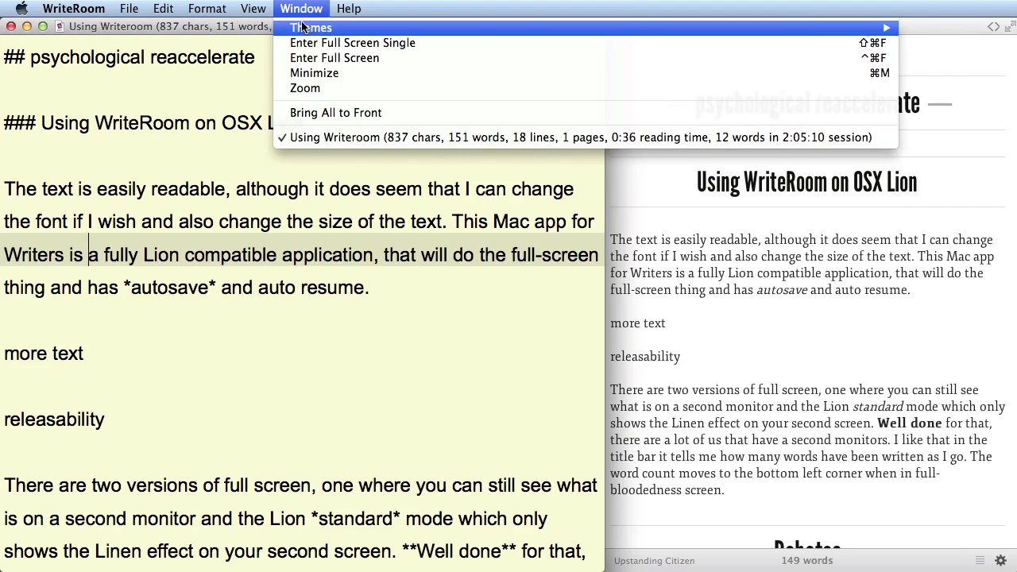
left_click(1007, 27)
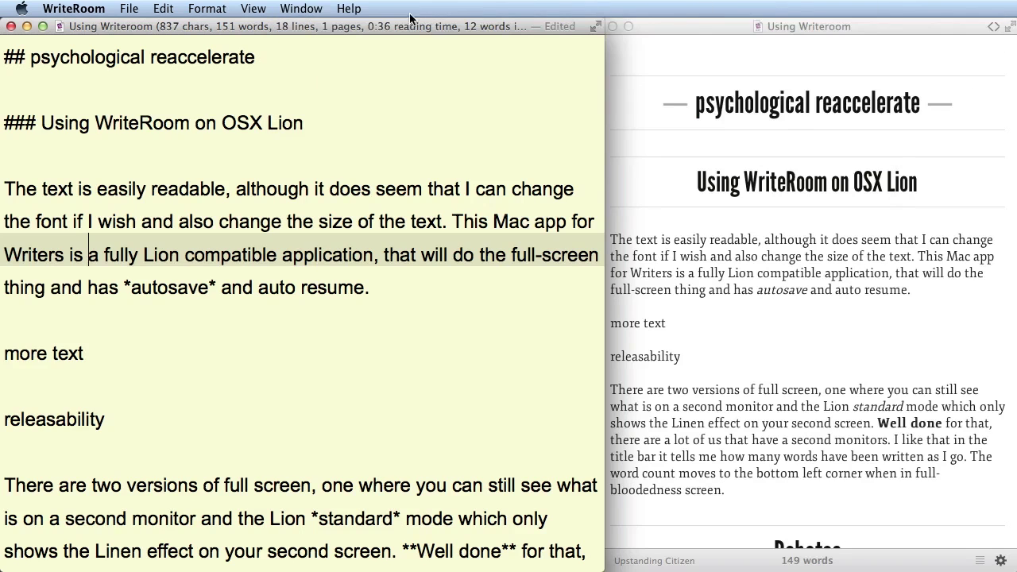
left_click(253, 8)
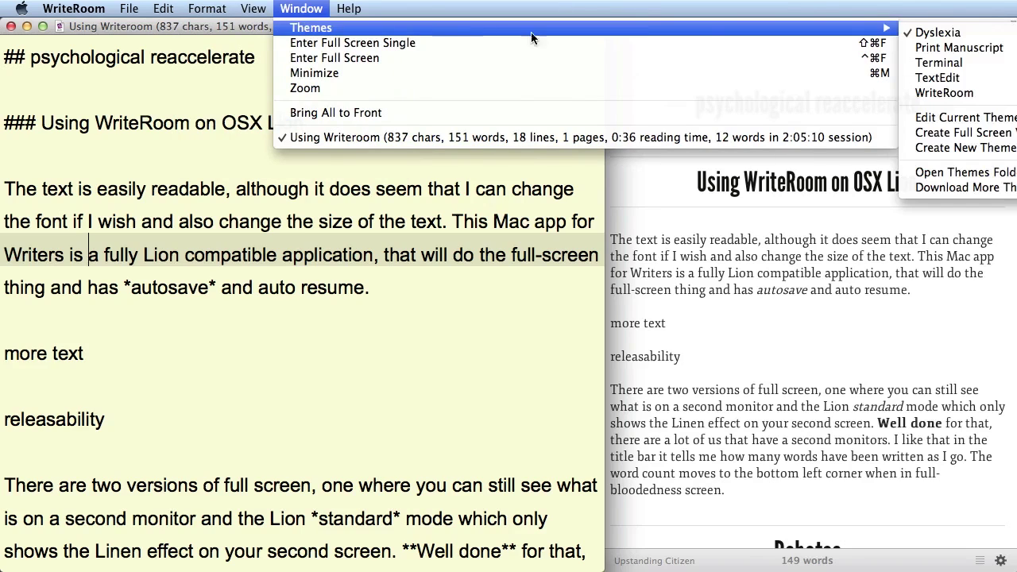
mouse_move(882, 28)
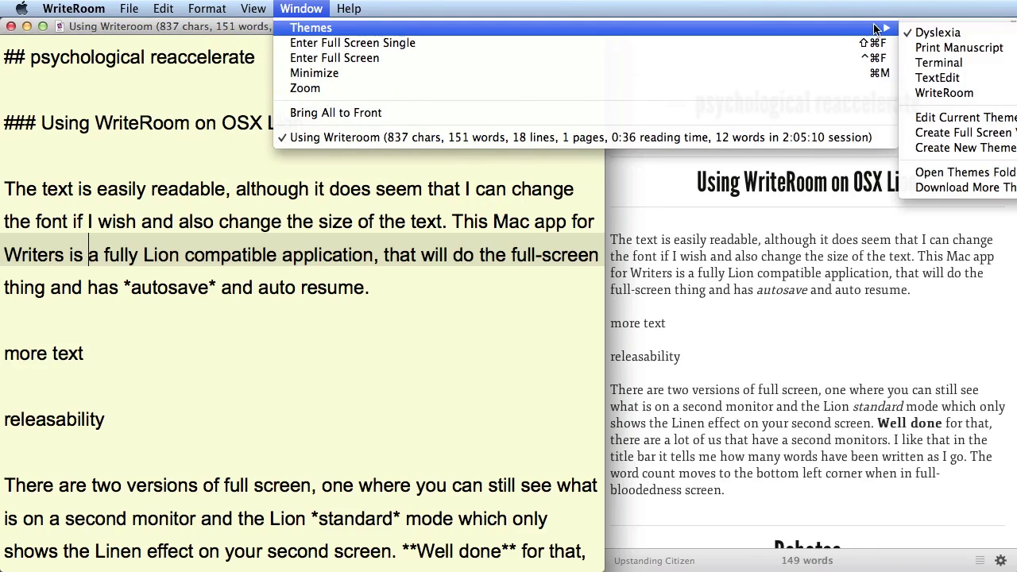
left_click(941, 63)
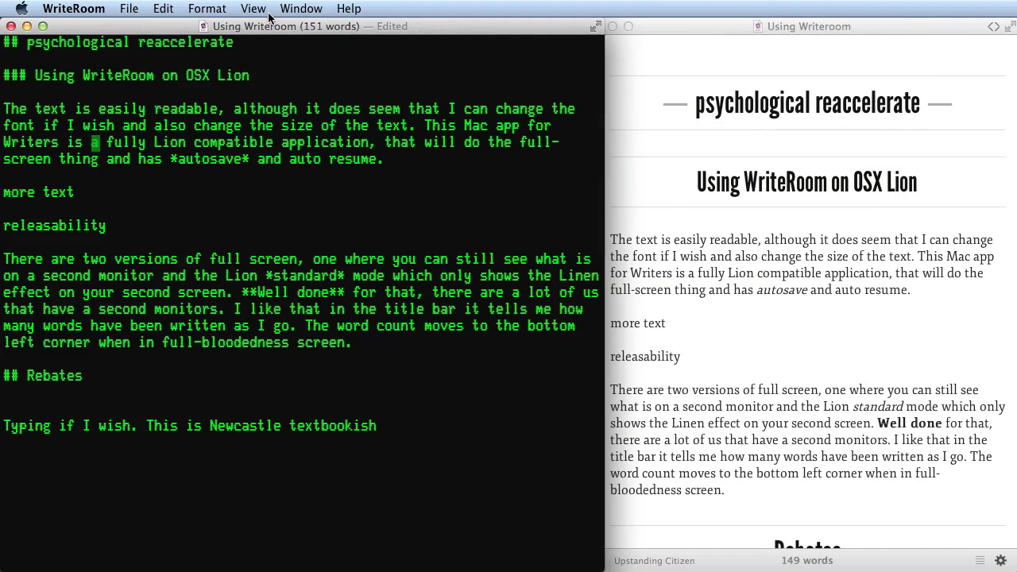
left_click(295, 9)
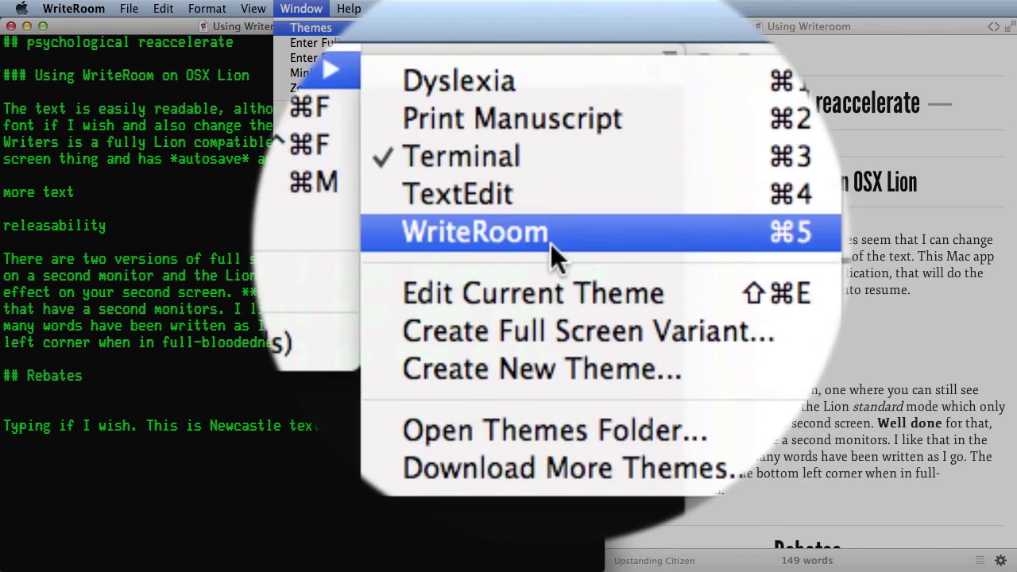
left_click(551, 244)
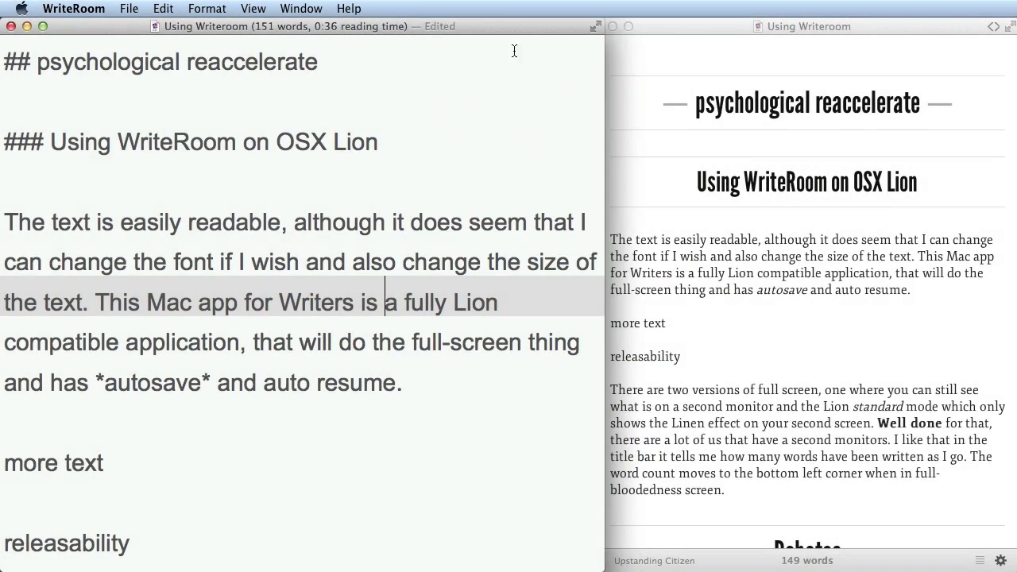
left_click(301, 8)
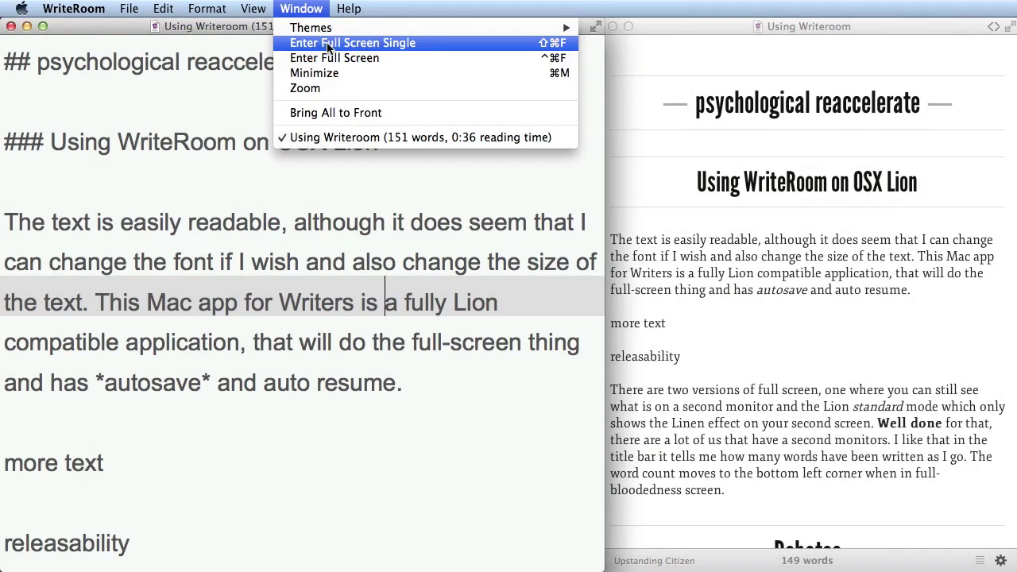
left_click(398, 60)
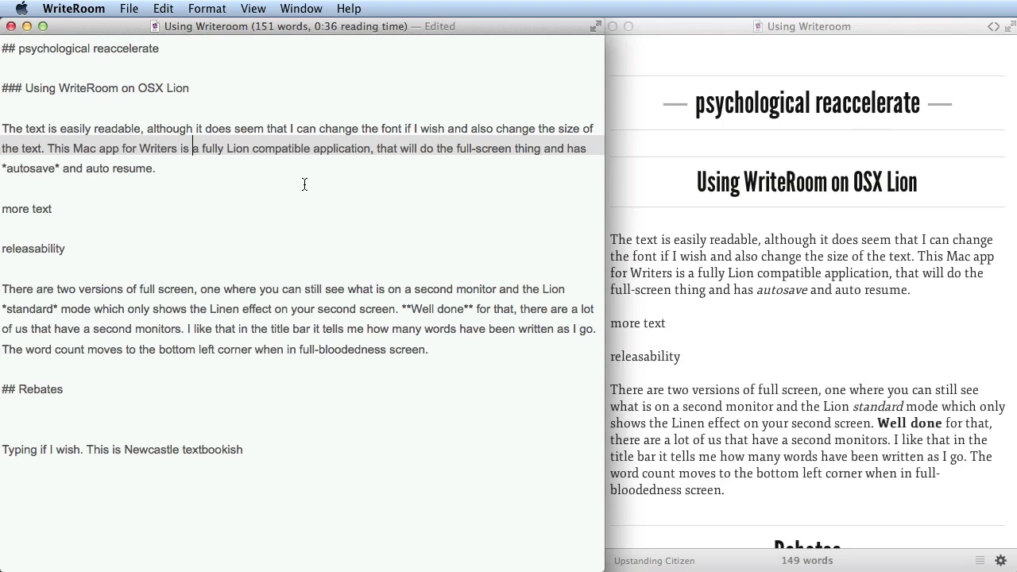
left_click(259, 9)
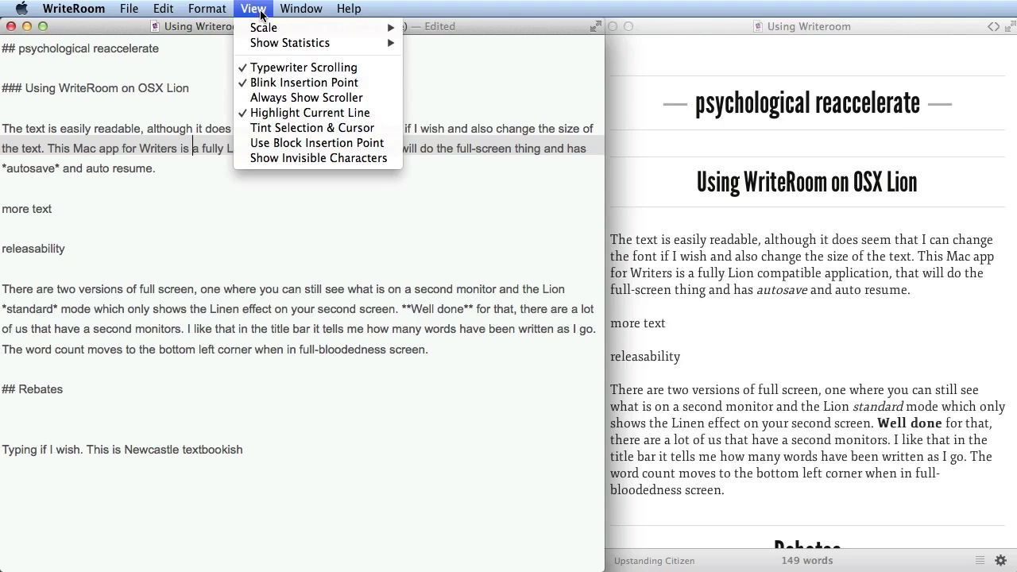
mouse_move(381, 27)
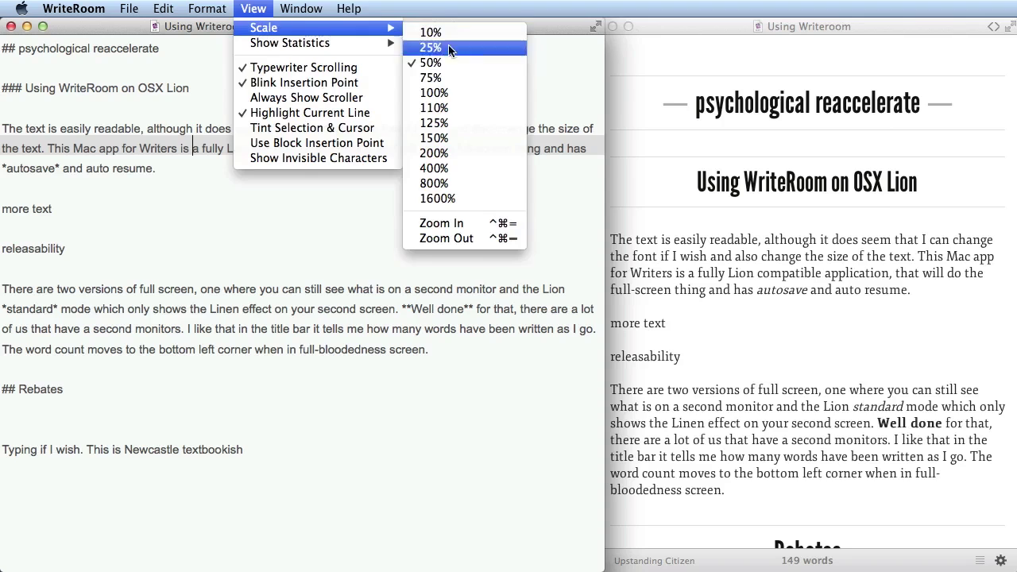
left_click(445, 93)
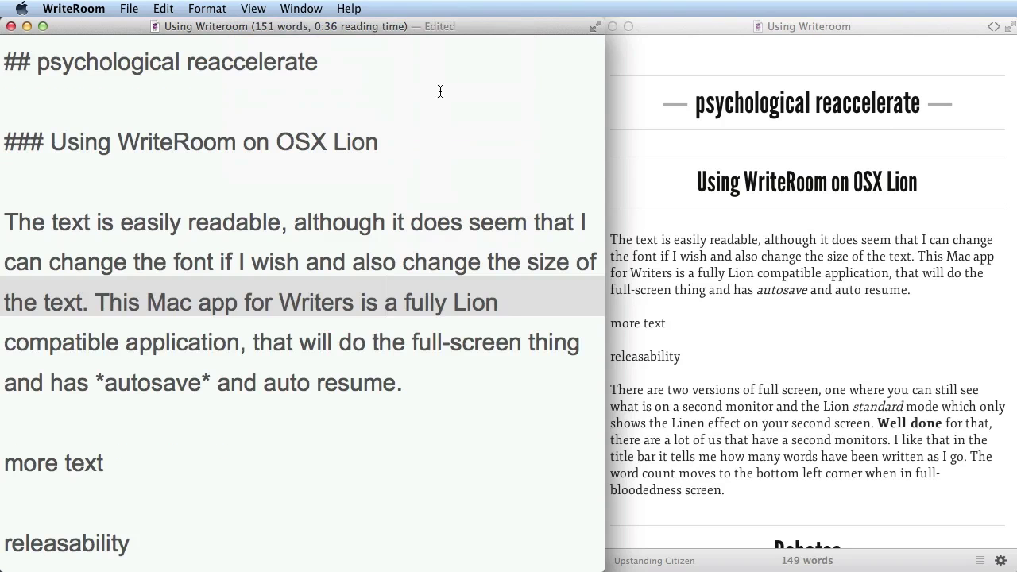
left_click(254, 8)
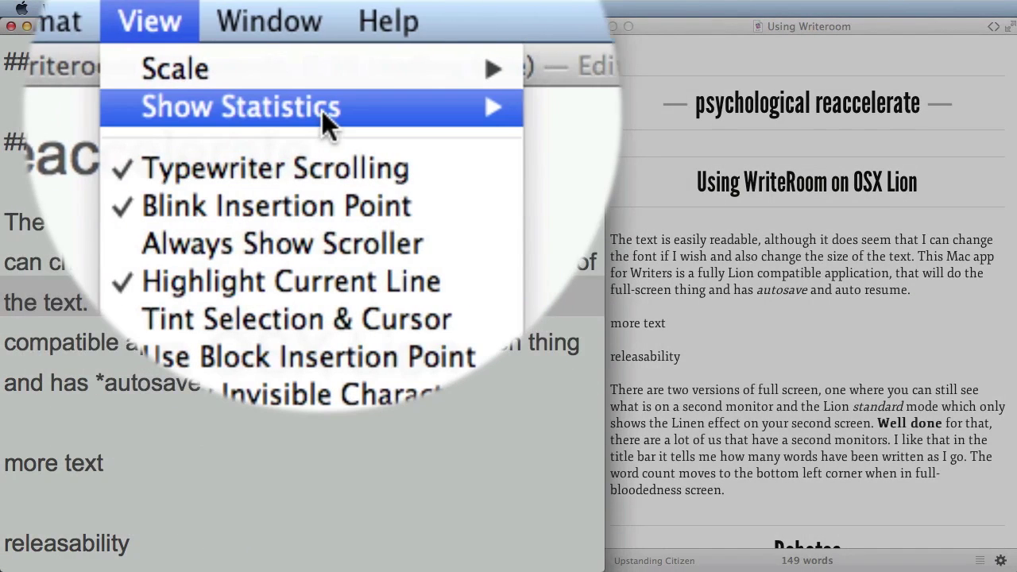
- Turn on the Character Count statistic, then scroll through the document
mouse_move(322, 110)
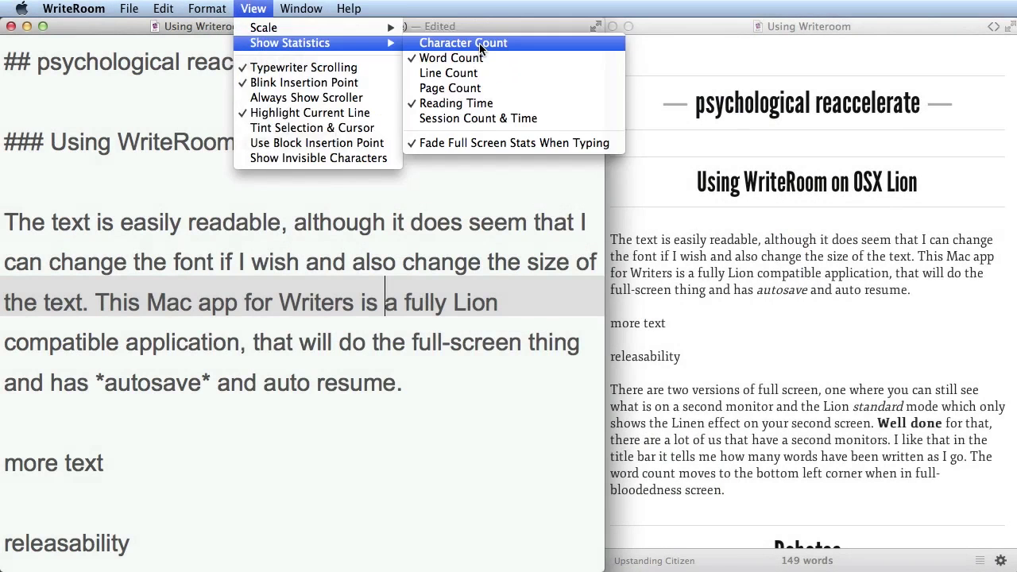
left_click(480, 45)
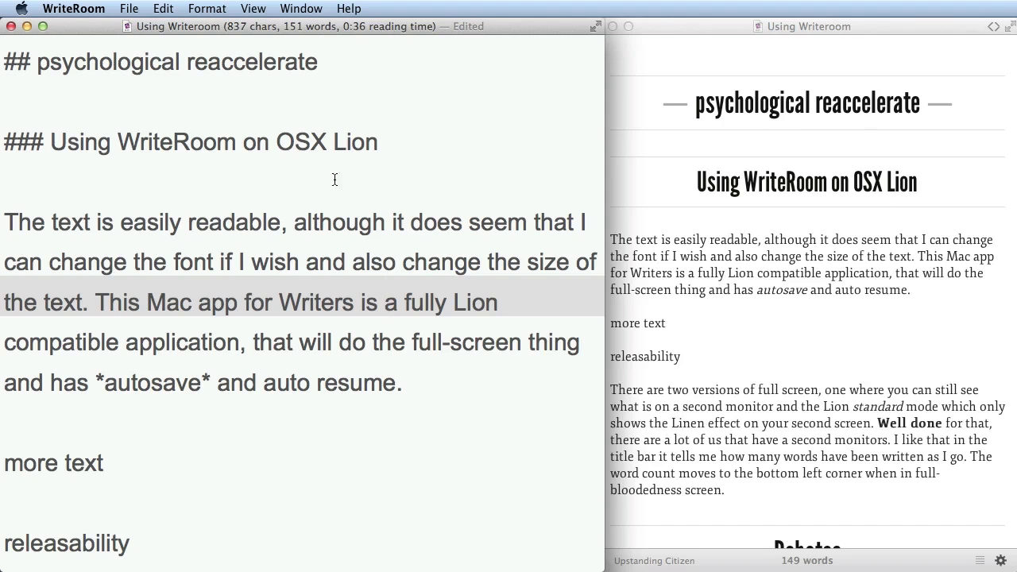
scroll(268, 283, "down", 5)
scroll(268, 283, "down", 2)
scroll(267, 283, "up", 8)
- Make 'Mac app for Writers' bold and 'readable' italic in the first paragraph
left_click(214, 279)
left_click_drag(147, 303, 350, 313)
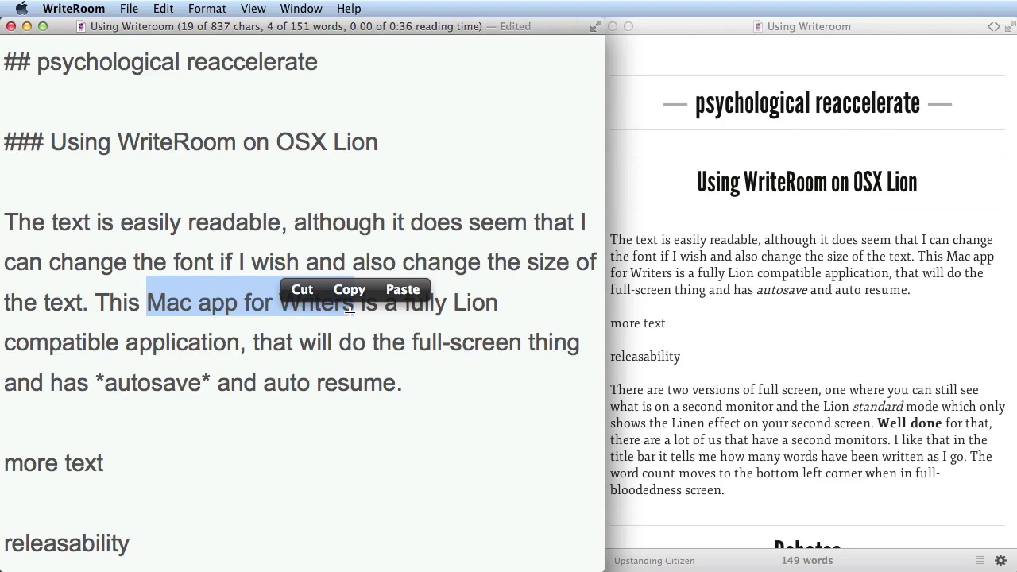
key("super+b")
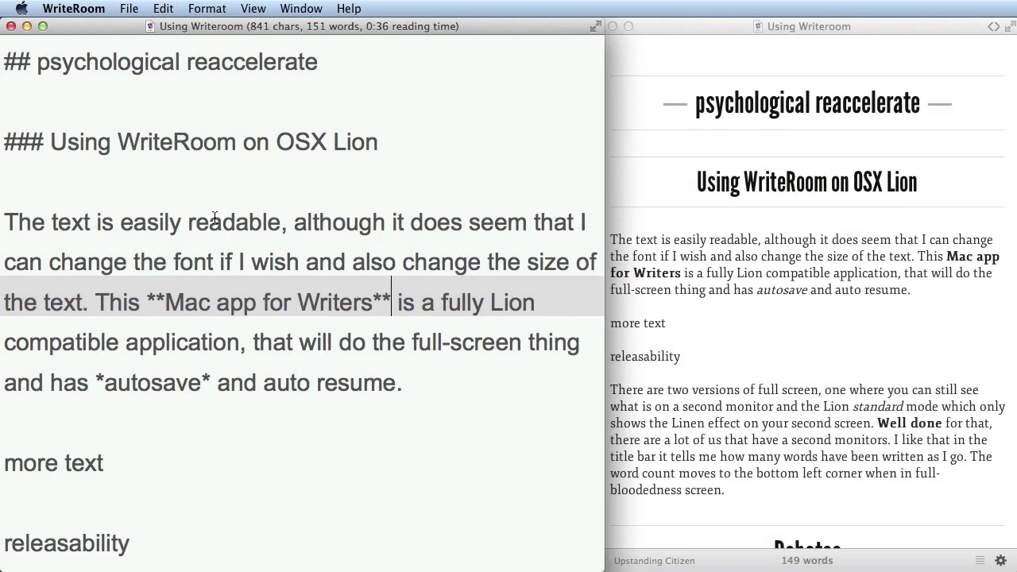
double_click(215, 222)
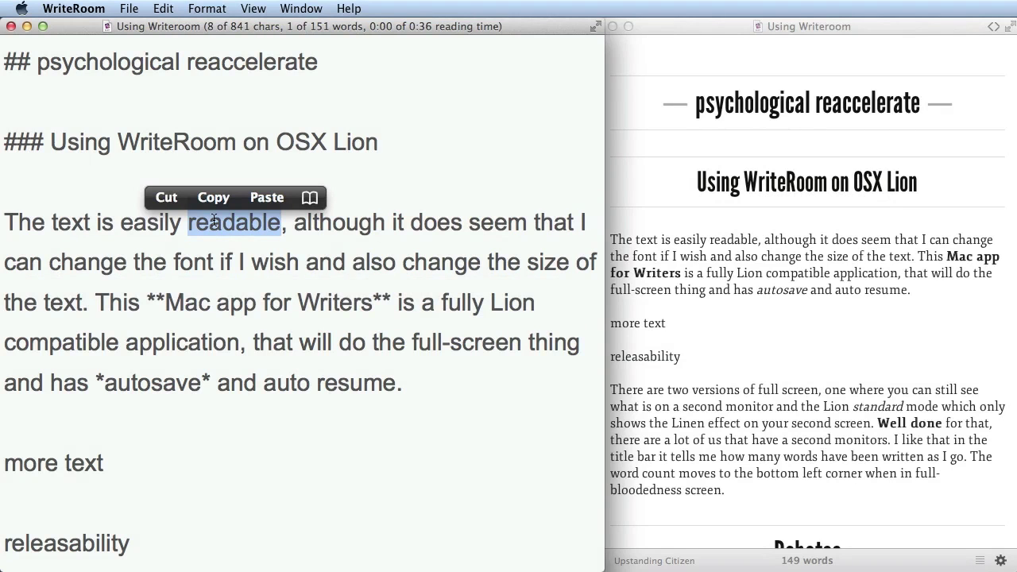
key("super+i")
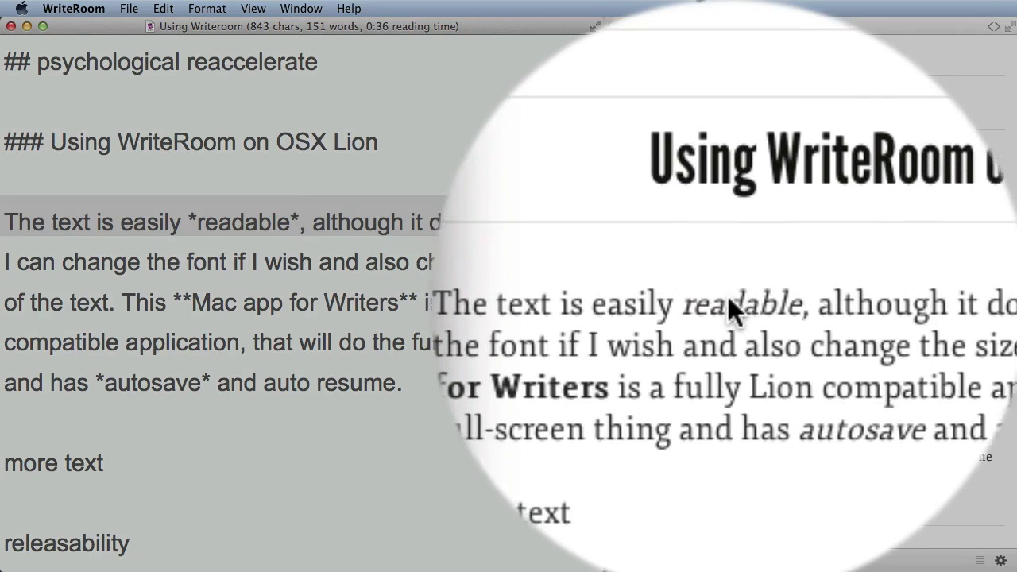
- Copy the word 'readable' from Marked's rendered preview, then return to WriteRoom
left_click(708, 237)
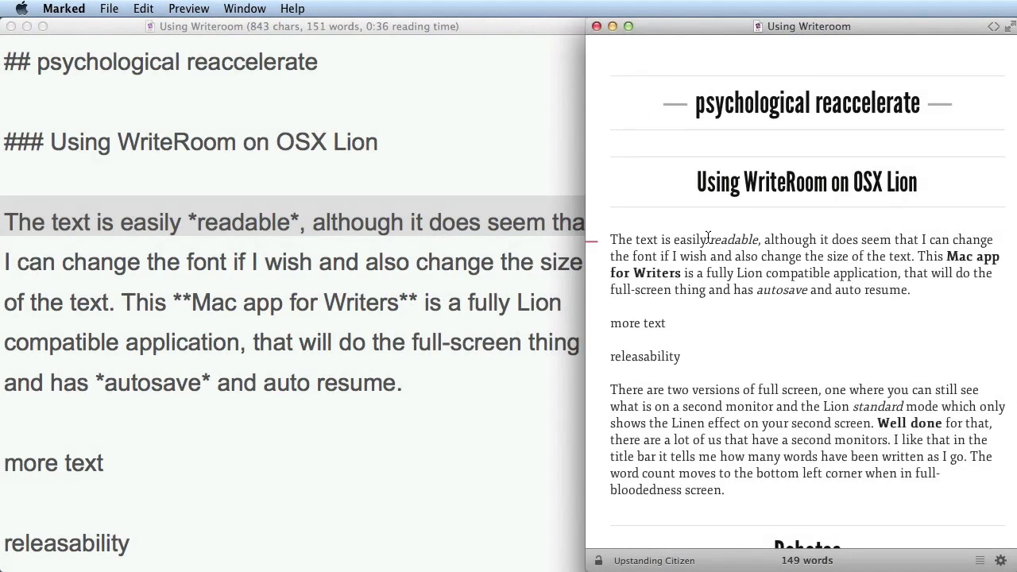
double_click(709, 239)
key("super+c")
left_click(298, 222)
left_click(206, 8)
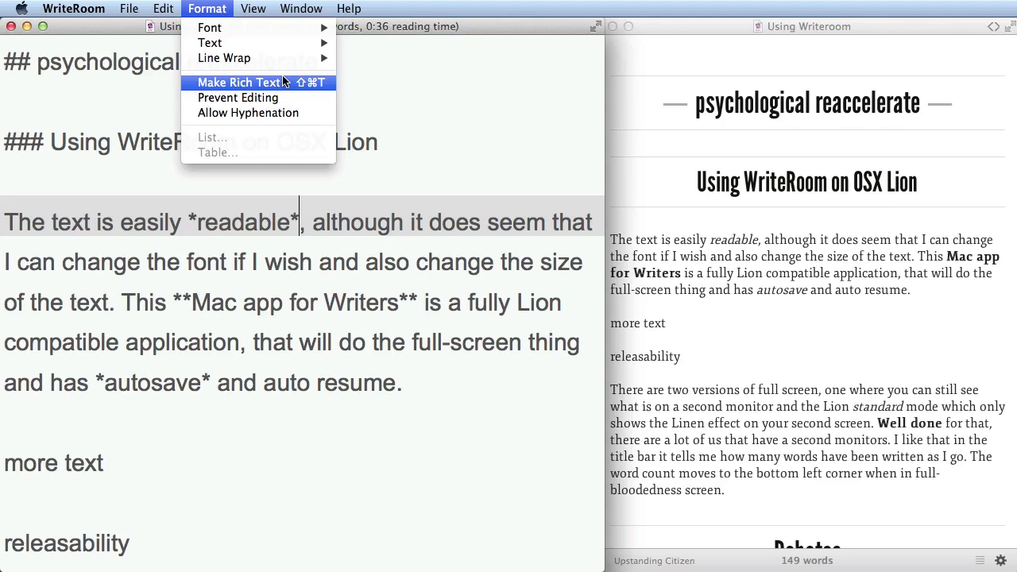
- Look over the Line Wrap, Text and Writing Direction format options, then dismiss them unchanged
mouse_move(284, 60)
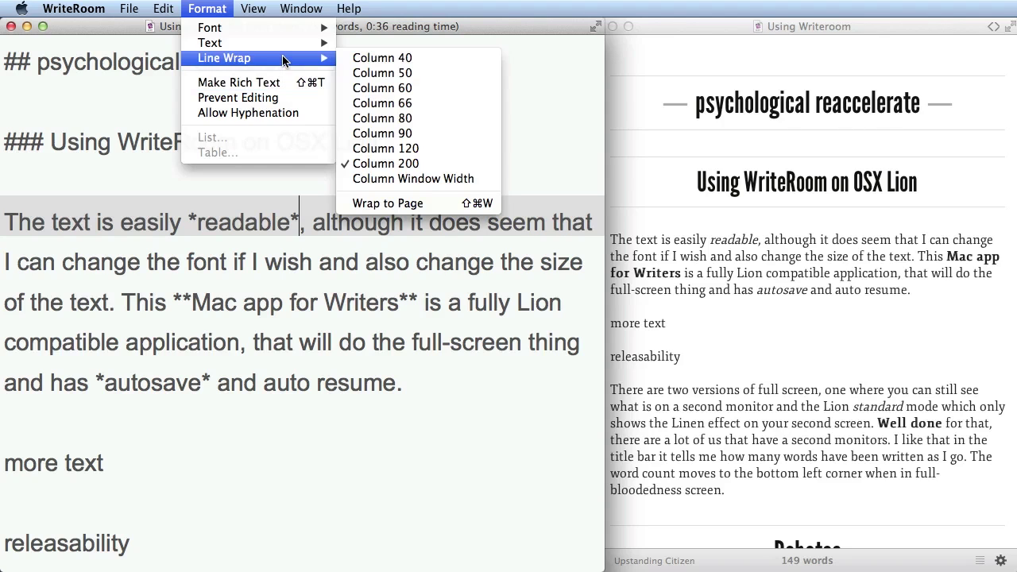
mouse_move(276, 53)
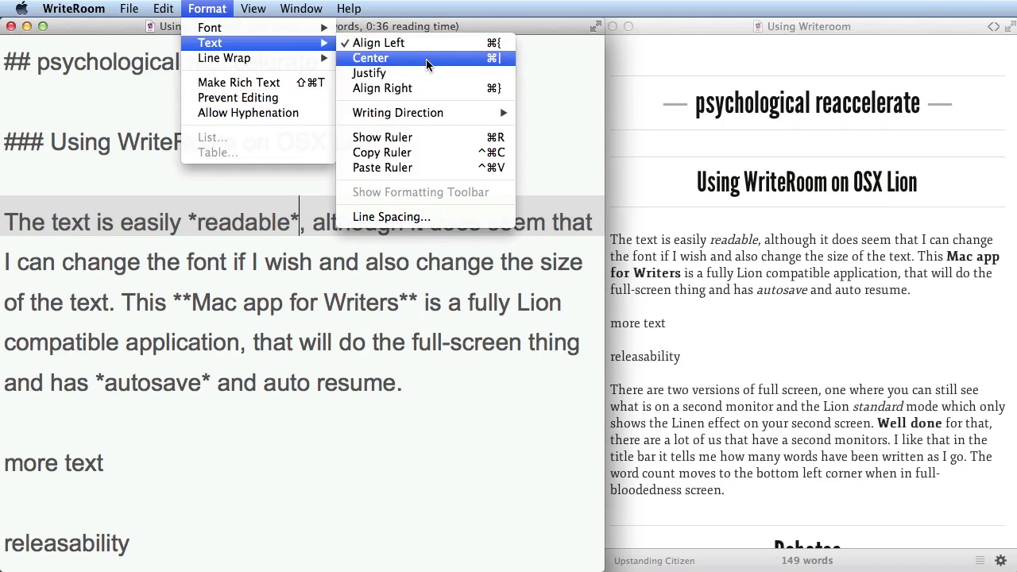
mouse_move(435, 116)
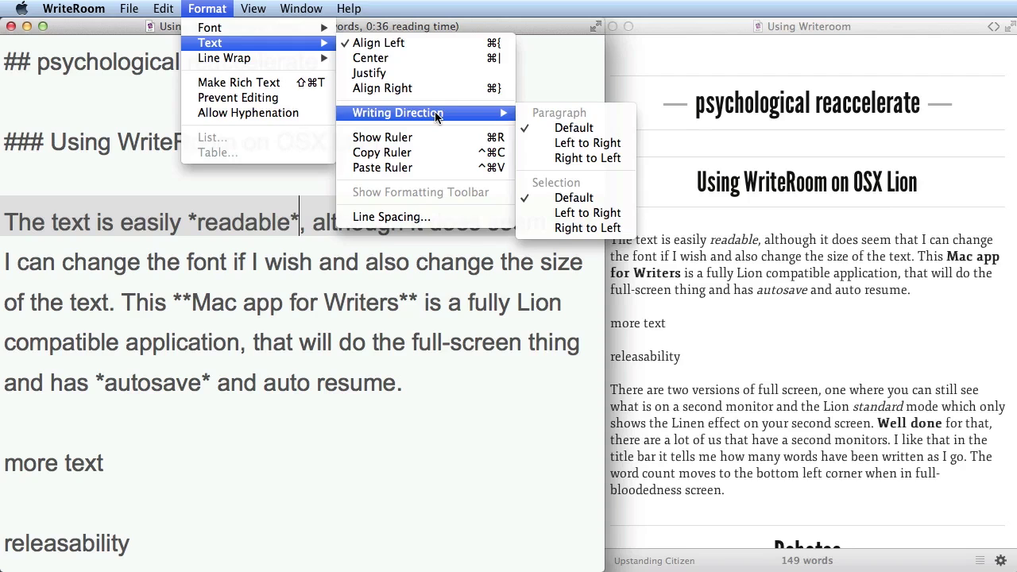
left_click(143, 232)
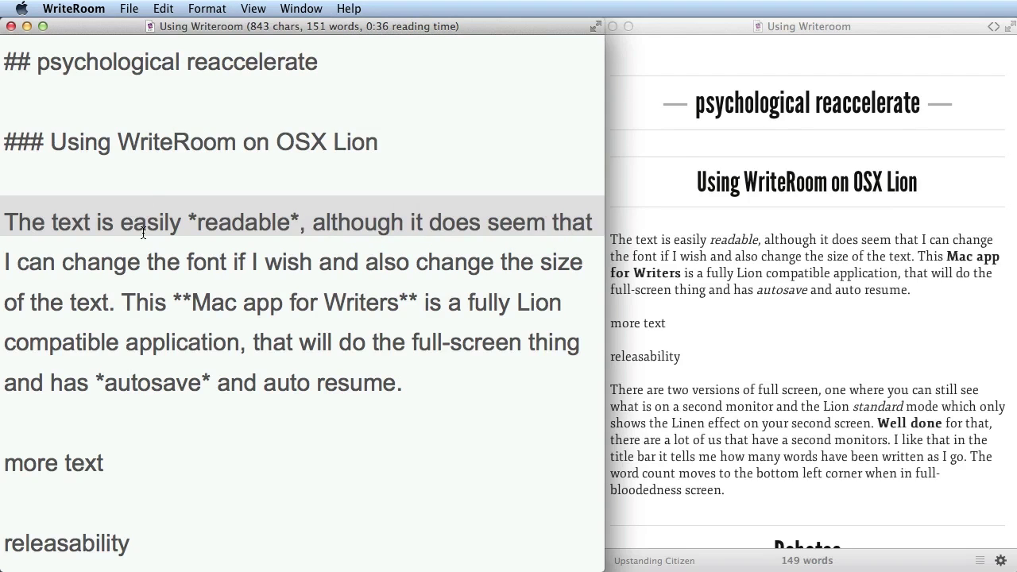
- Select the whole first paragraph using the Edit > Selection commands
double_click(143, 232)
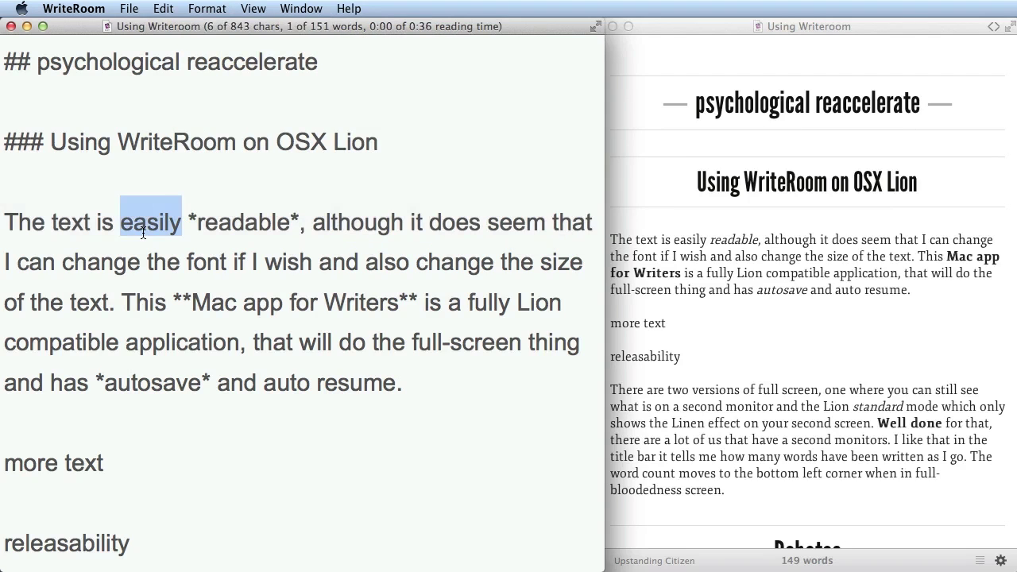
left_click(164, 7)
mouse_move(238, 182)
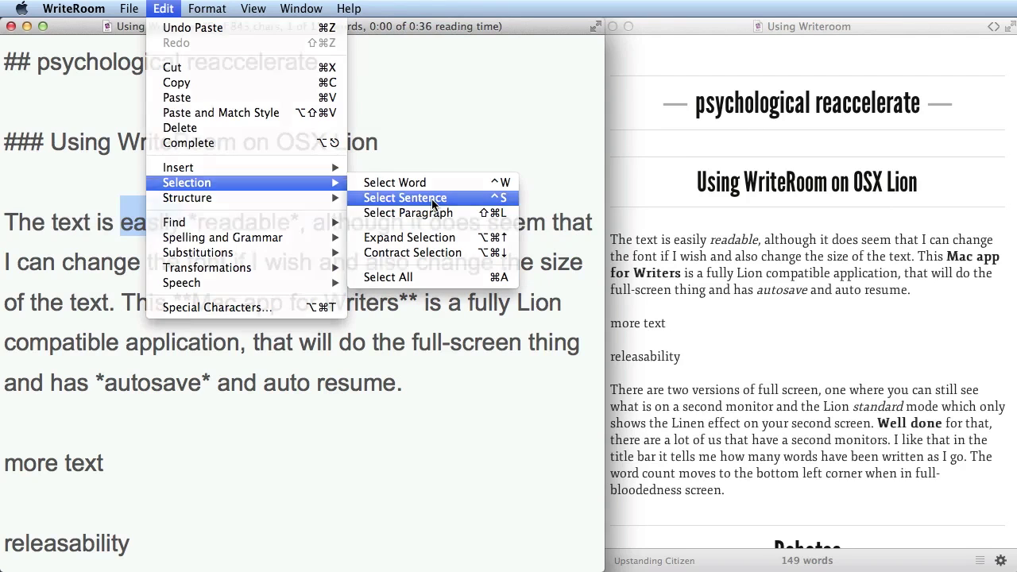
left_click(433, 199)
left_click(339, 334)
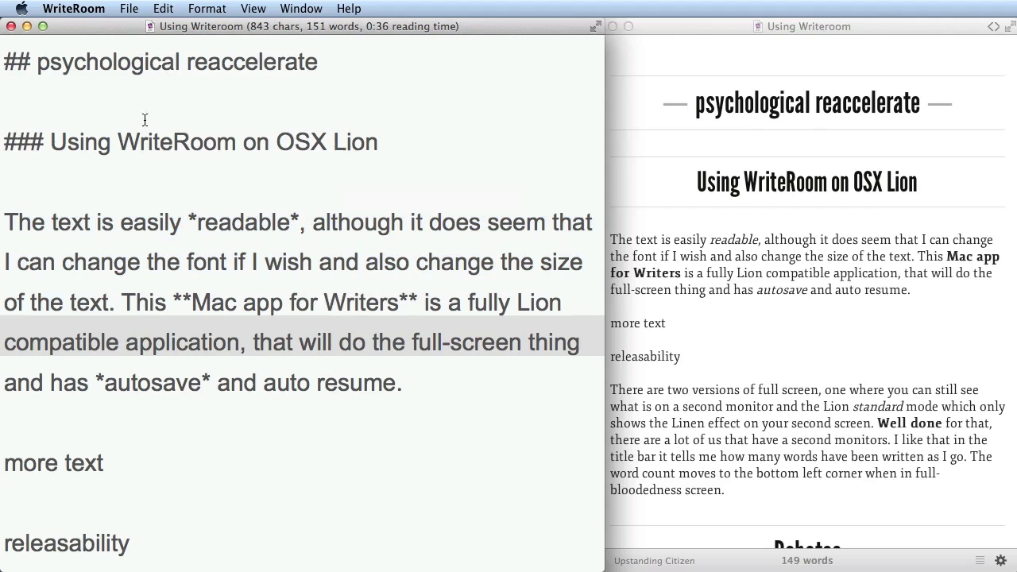
left_click(163, 9)
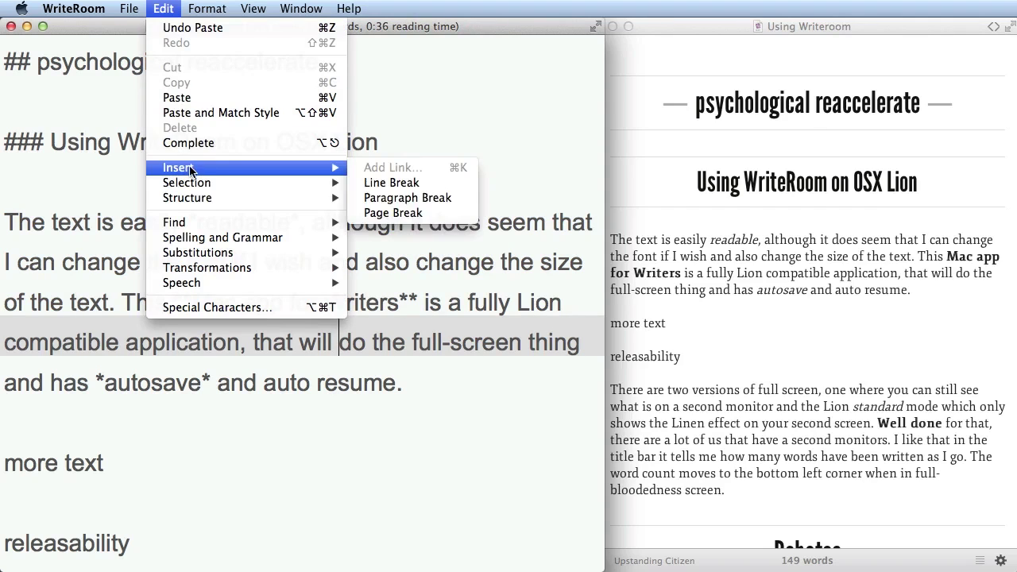
mouse_move(255, 187)
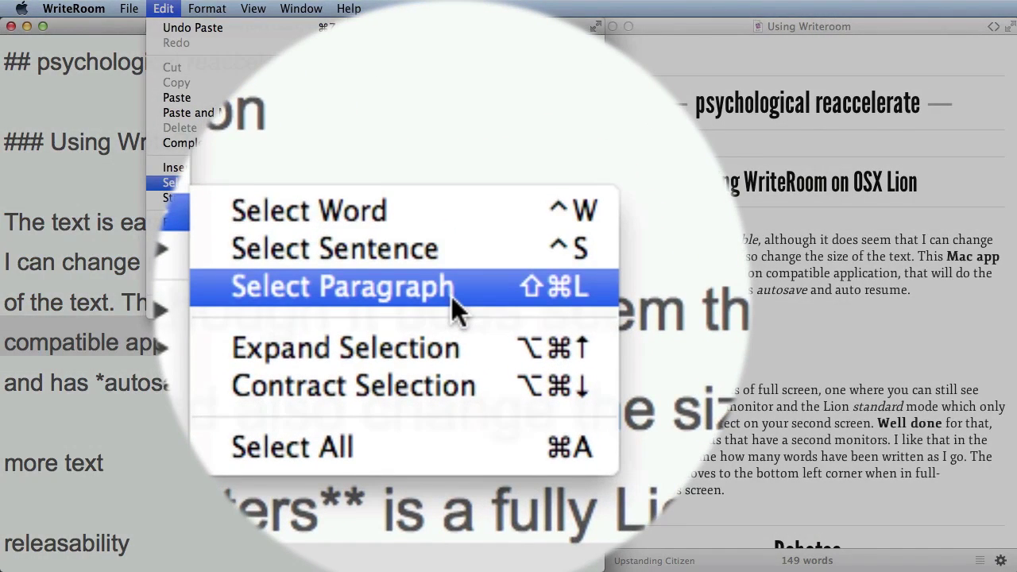
left_click(451, 216)
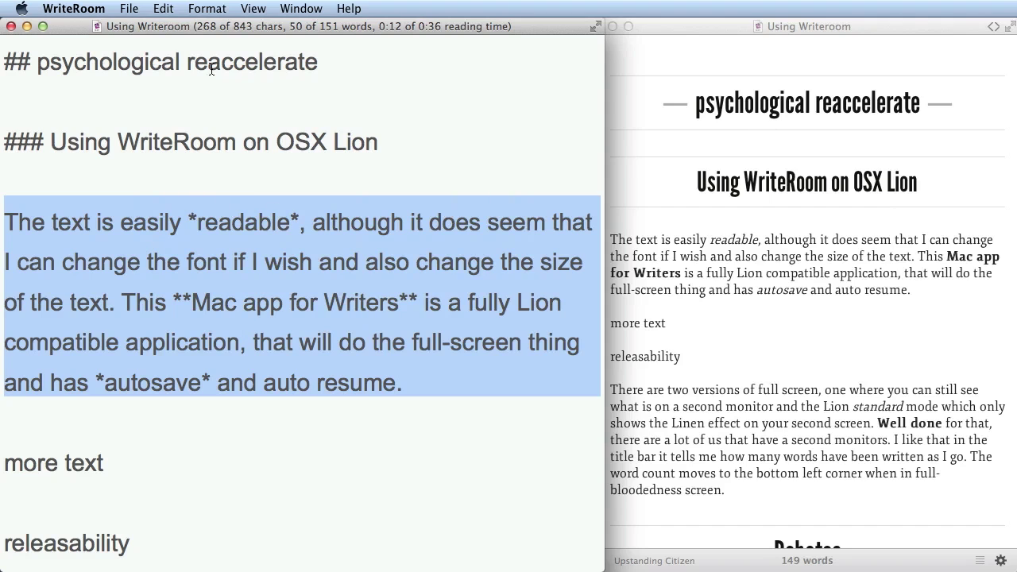
- Move the paragraph up twice, above the 'Using WriteRoom on OSX Lion' heading
left_click(165, 9)
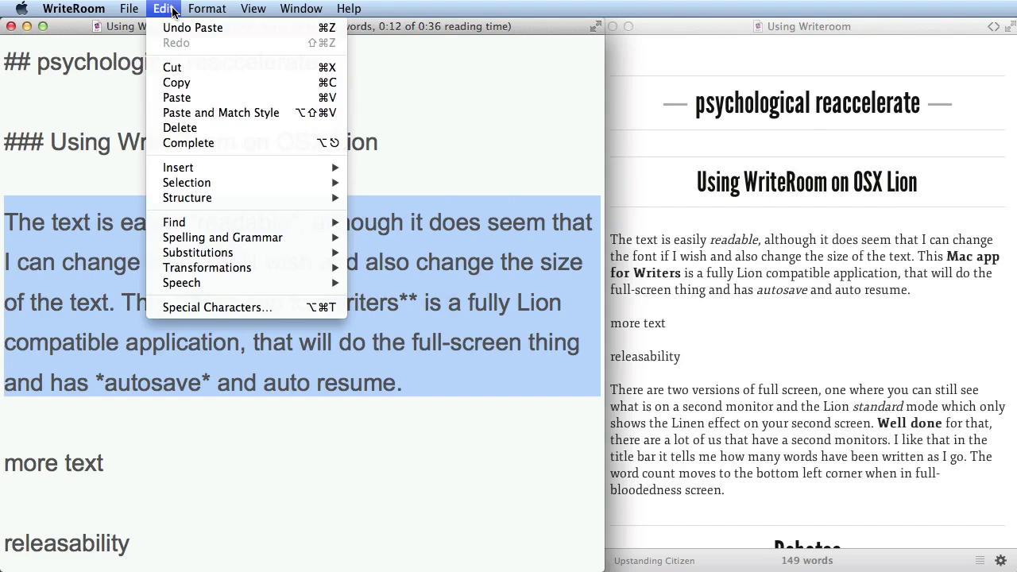
mouse_move(234, 200)
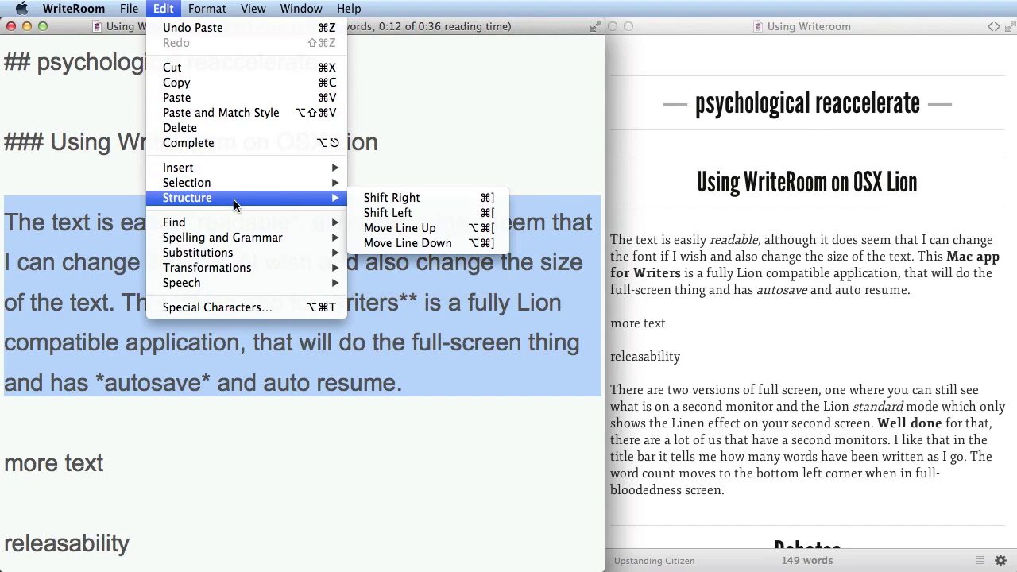
left_click(447, 231)
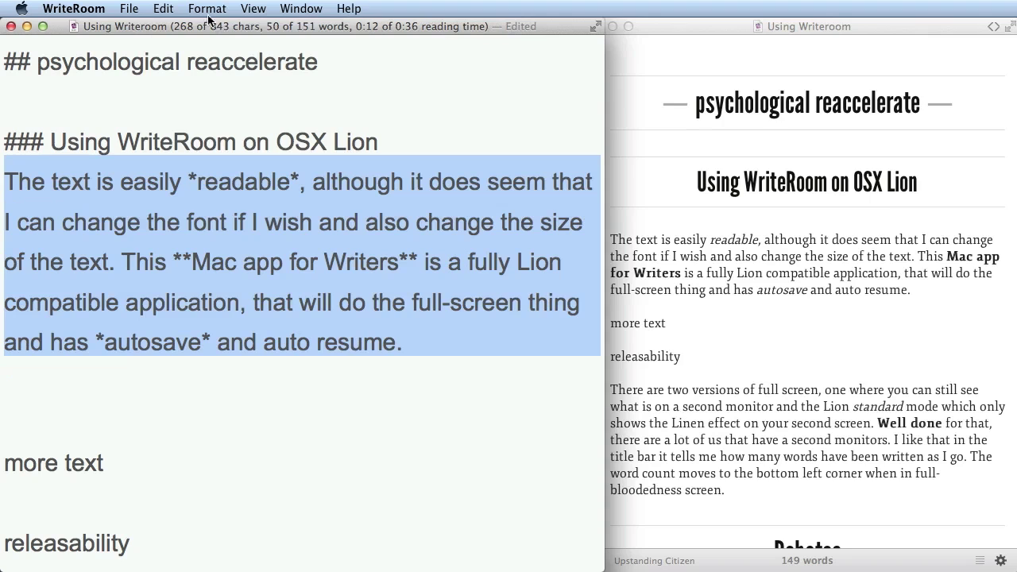
left_click(208, 13)
mouse_move(164, 9)
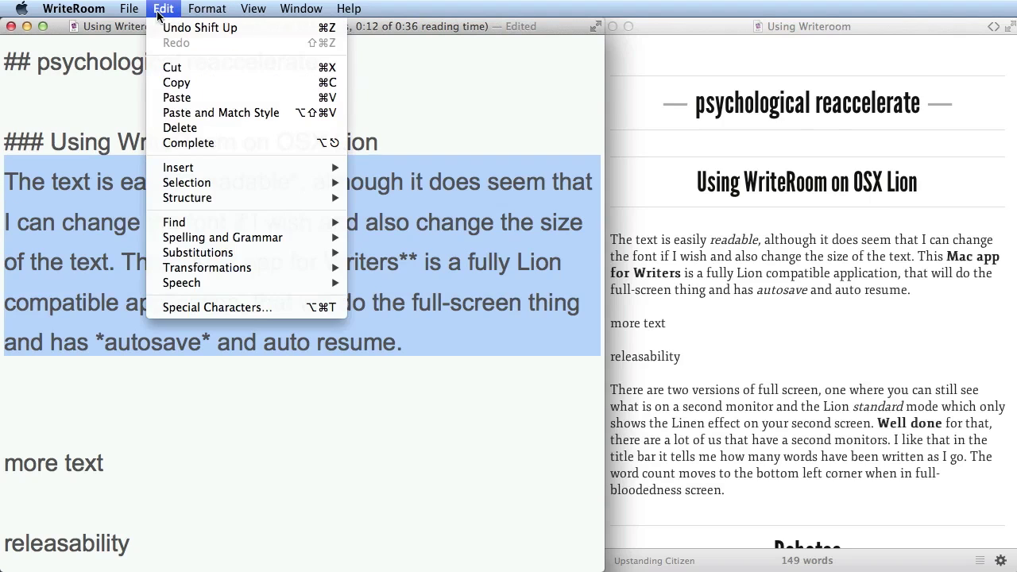
mouse_move(236, 169)
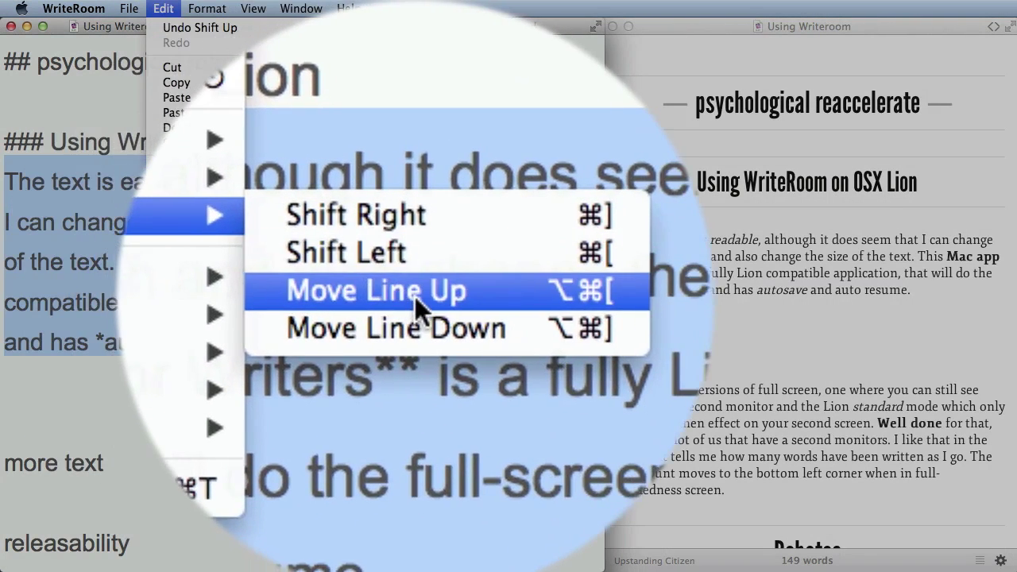
left_click(415, 296)
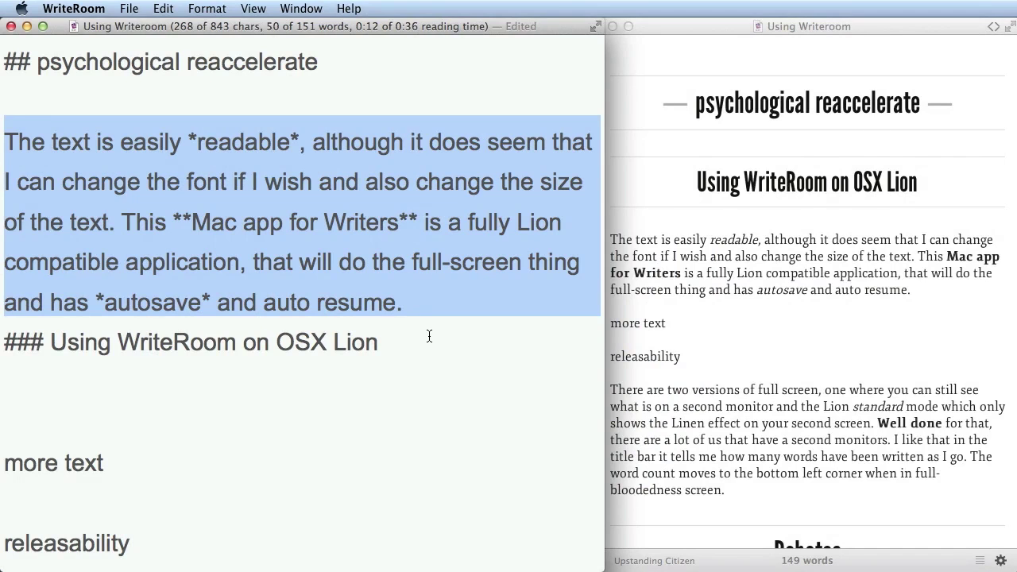
- Check the result in Marked, then add a blank line in WriteRoom and save
left_click(828, 370)
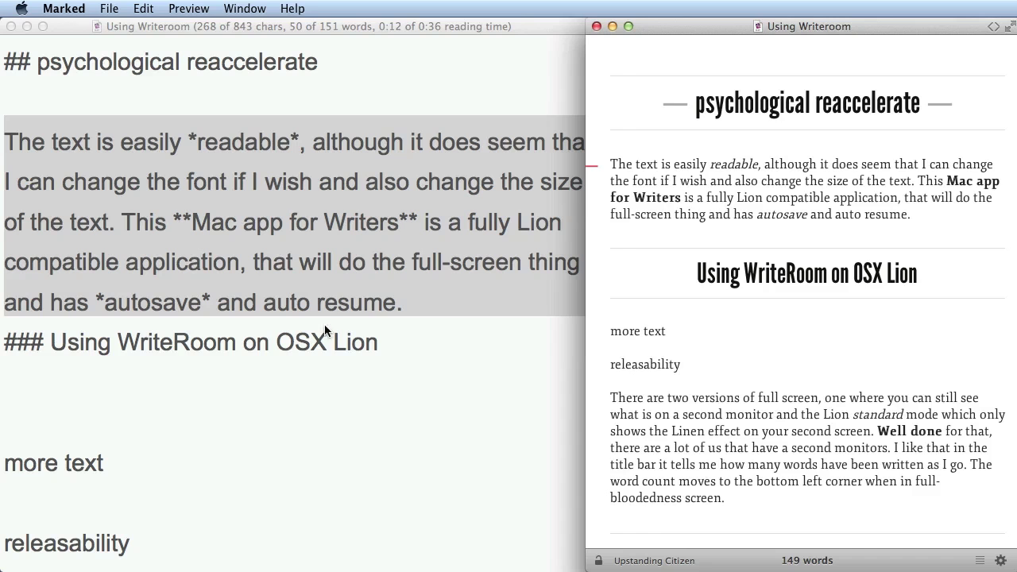
left_click_drag(392, 317, 152, 126)
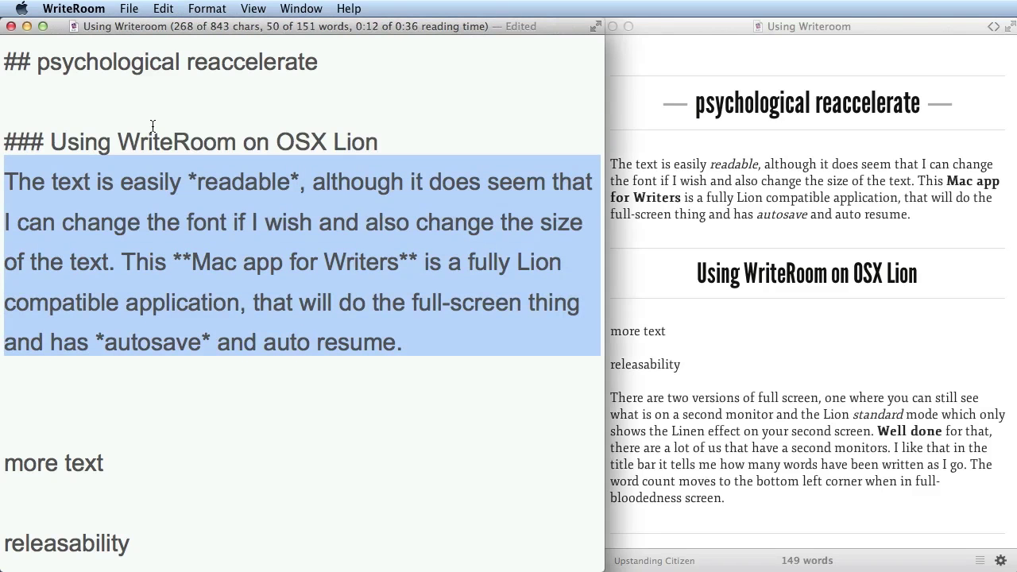
key("super+c")
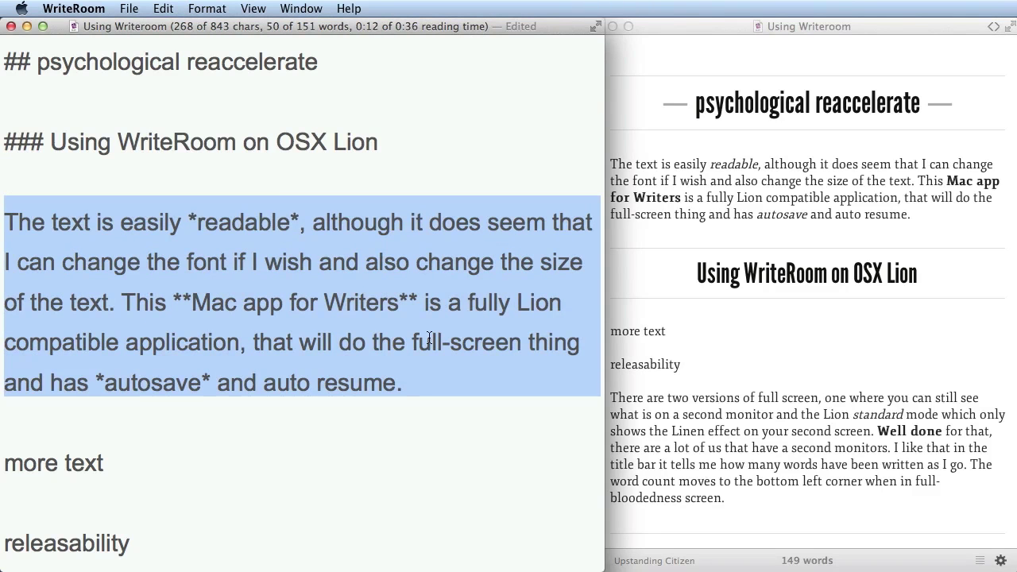
key("super+s")
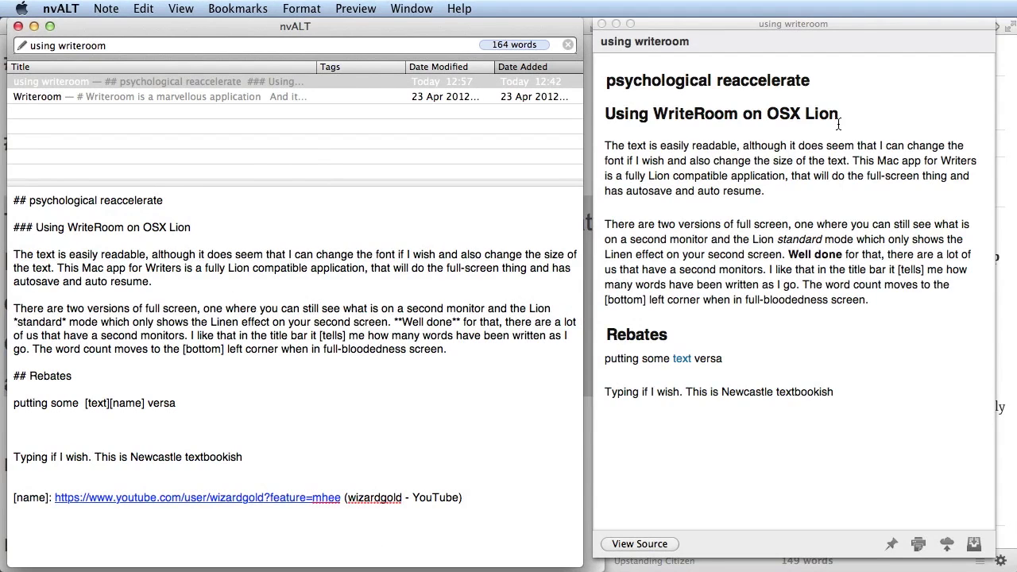
- Add a new line 'new testx' below the ## Rebates heading in the nvALT note
mouse_move(827, 24)
left_mouse_down()
mouse_move(880, 91)
mouse_move(847, 34)
mouse_move(918, 53)
mouse_move(826, 29)
mouse_move(836, 26)
left_mouse_up()
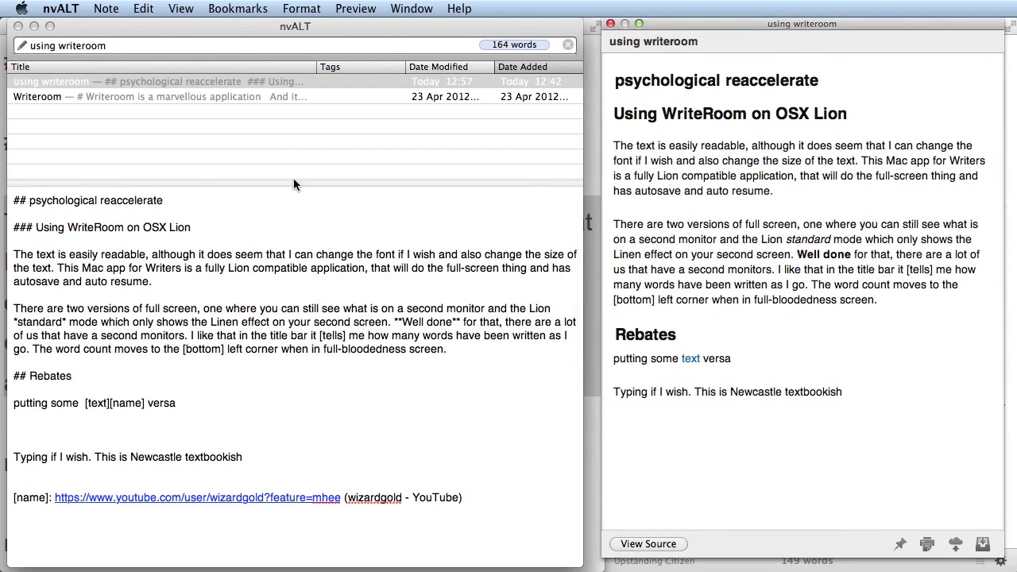
left_click(85, 382)
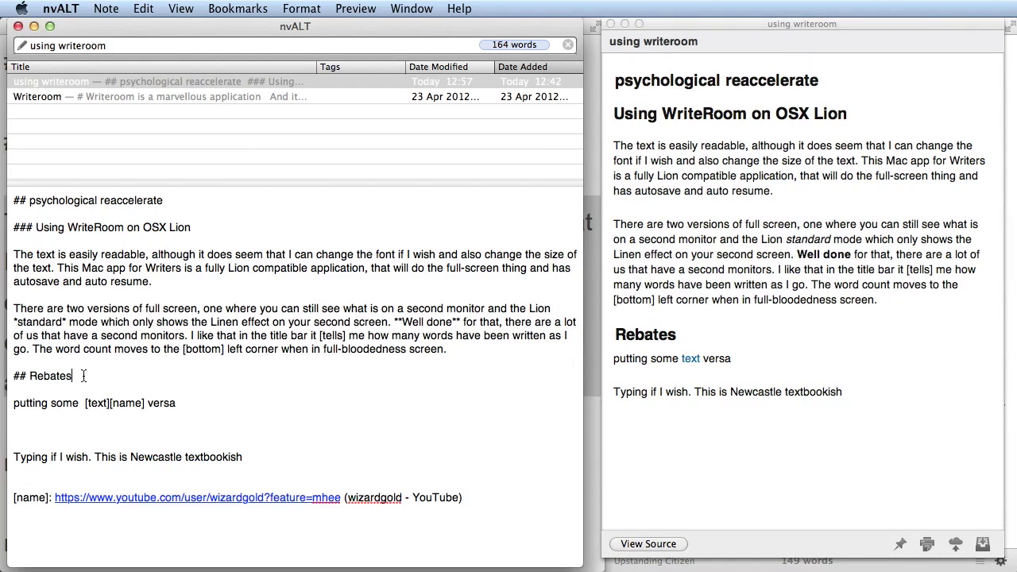
key("Return")
key("Return")
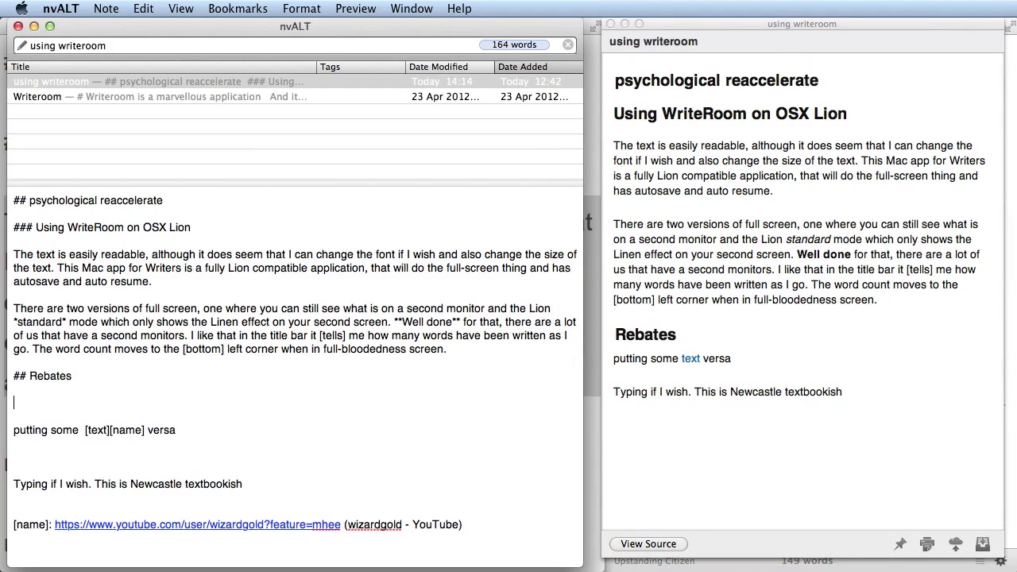
type("new tes")
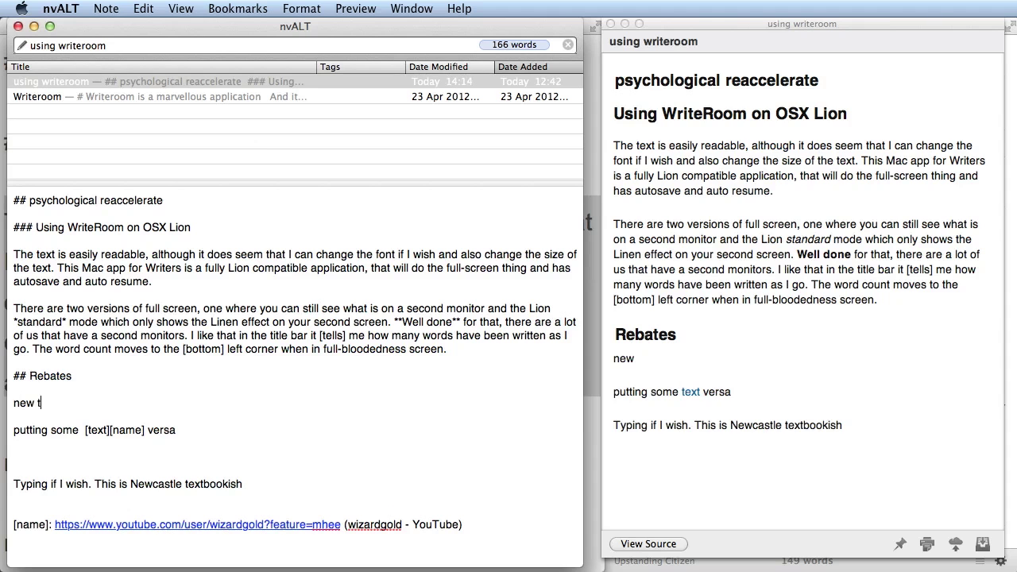
type("tx")
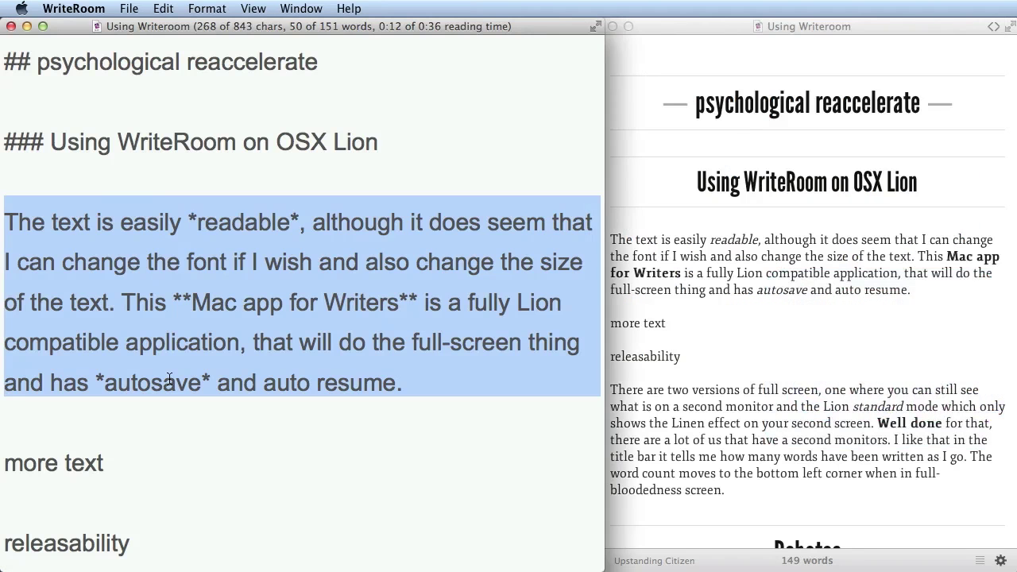
- Below the first paragraph, complete 'rel' to 'relapse' from the completion list and continue with ' evolu'
left_click(432, 424)
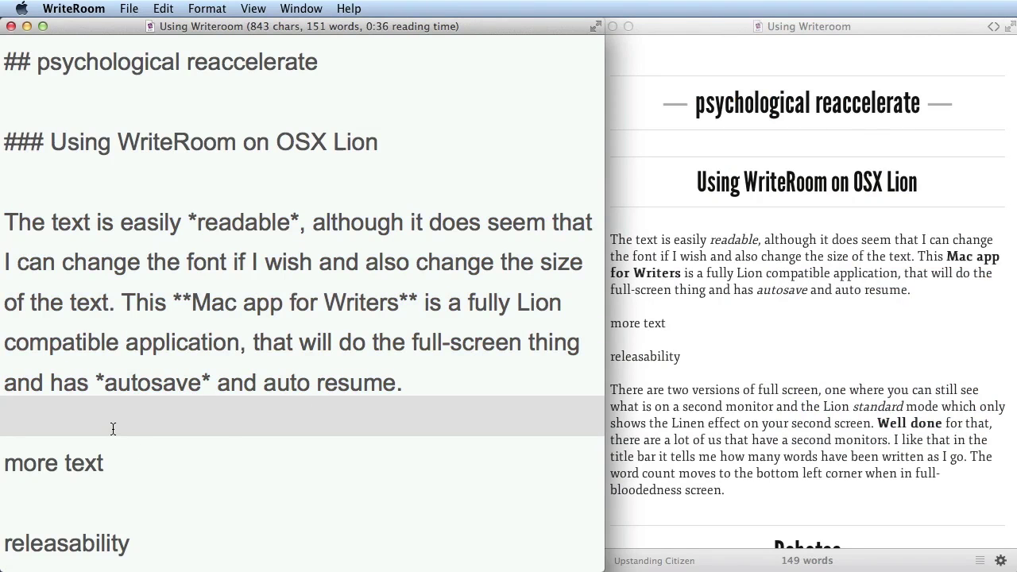
key("Return")
key("Return")
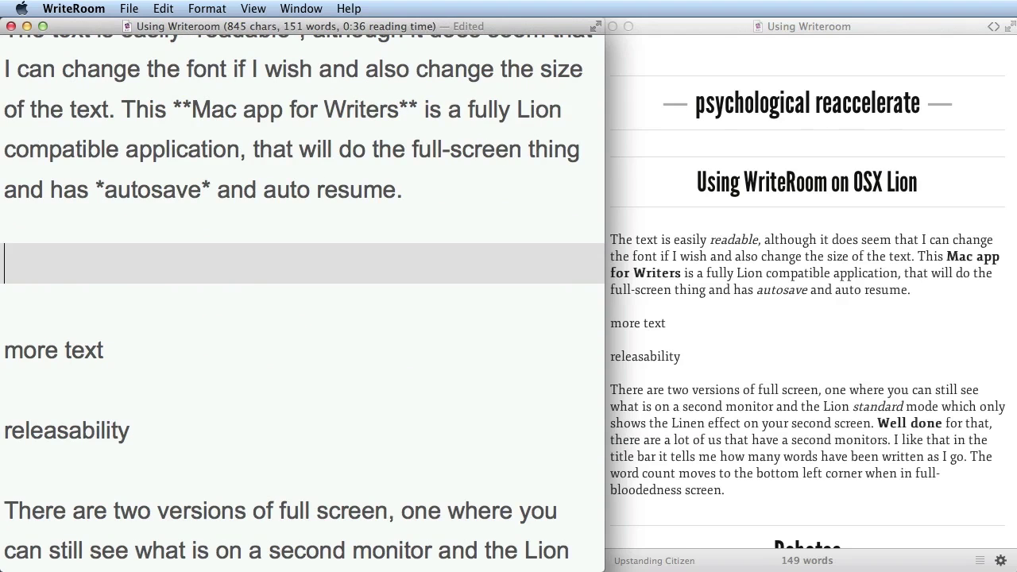
type("rel")
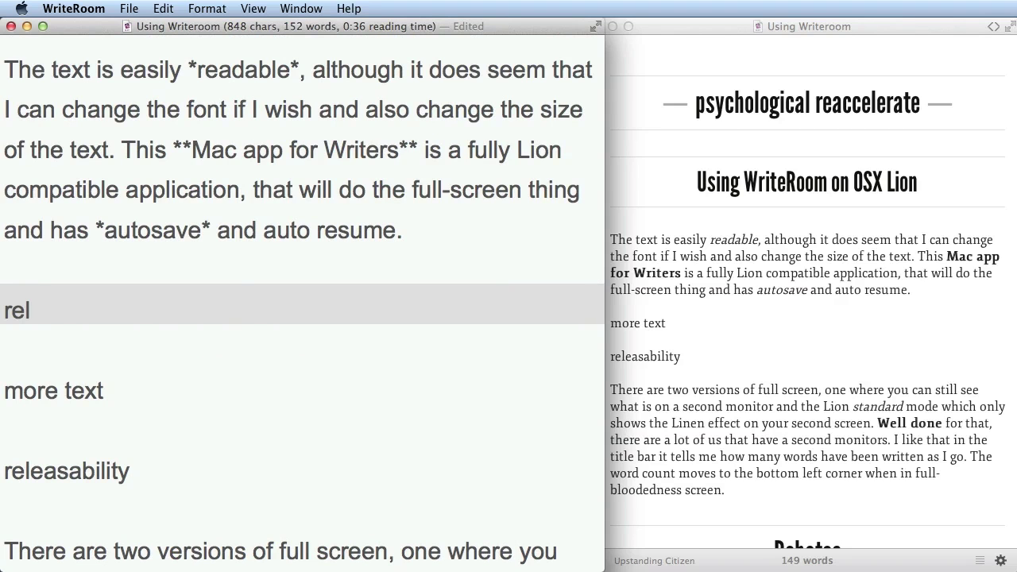
key("Escape")
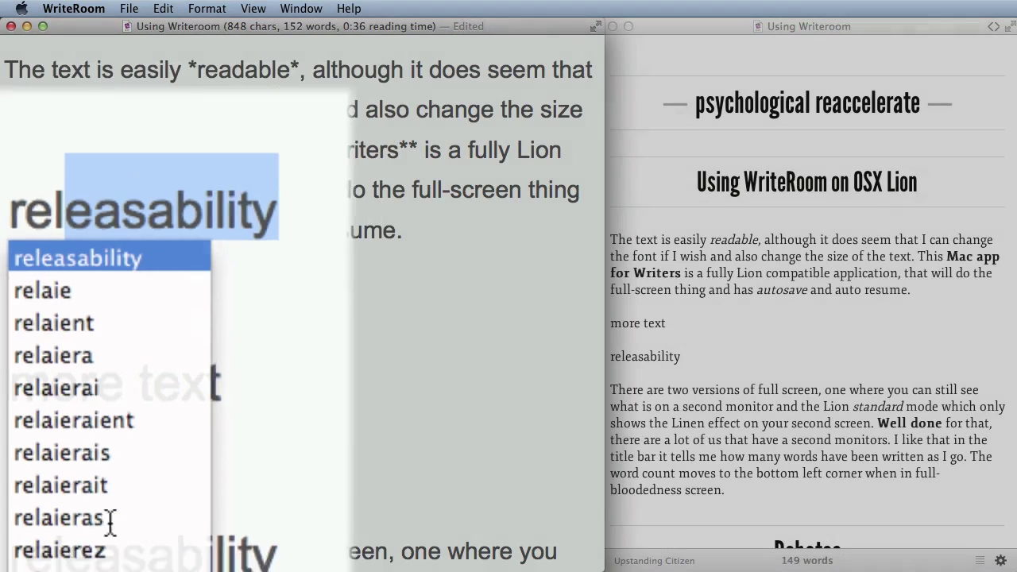
scroll(48, 474, "down", 10)
scroll(49, 479, "down", 5)
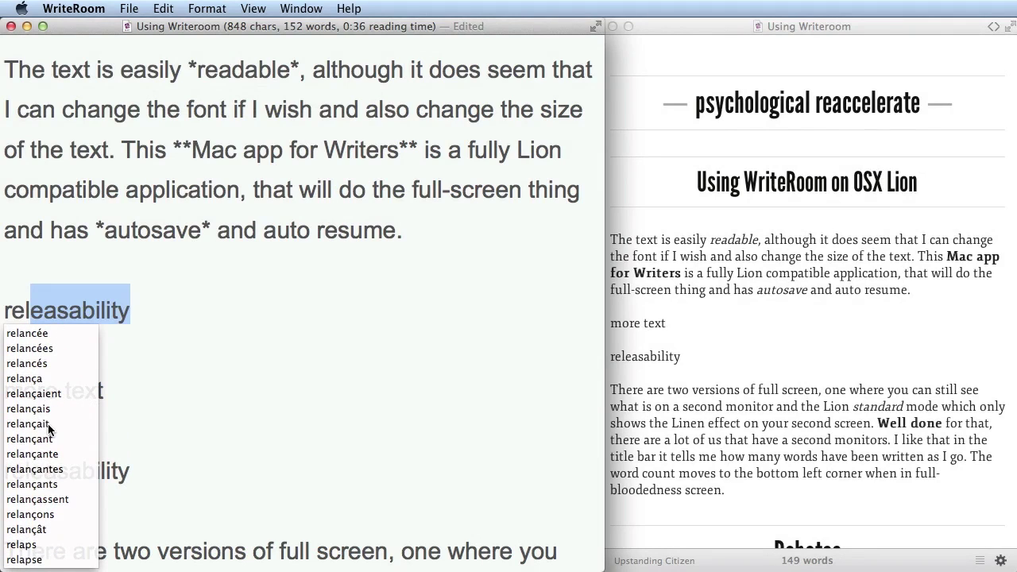
scroll(48, 430, "down", 2)
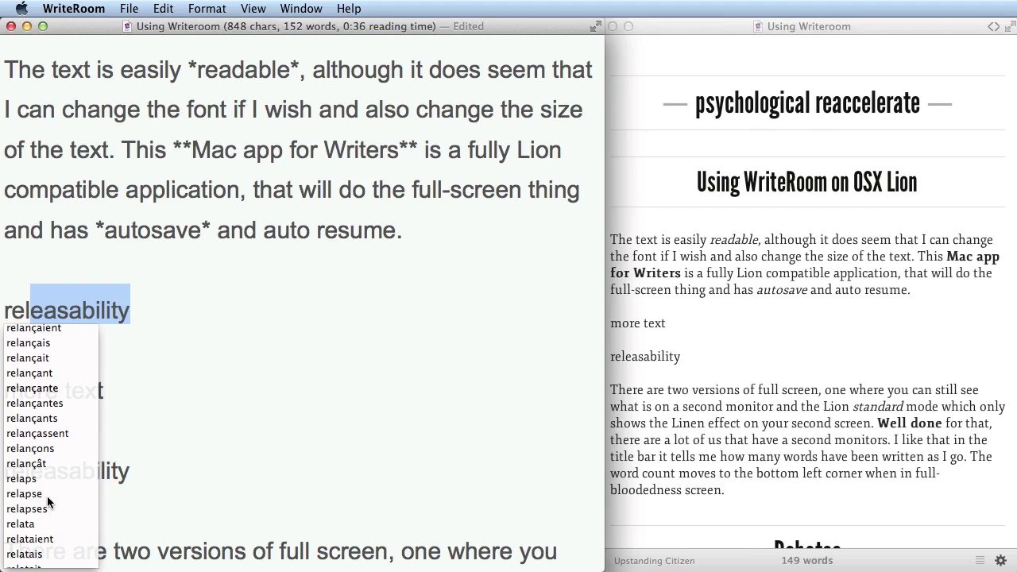
left_click(47, 496)
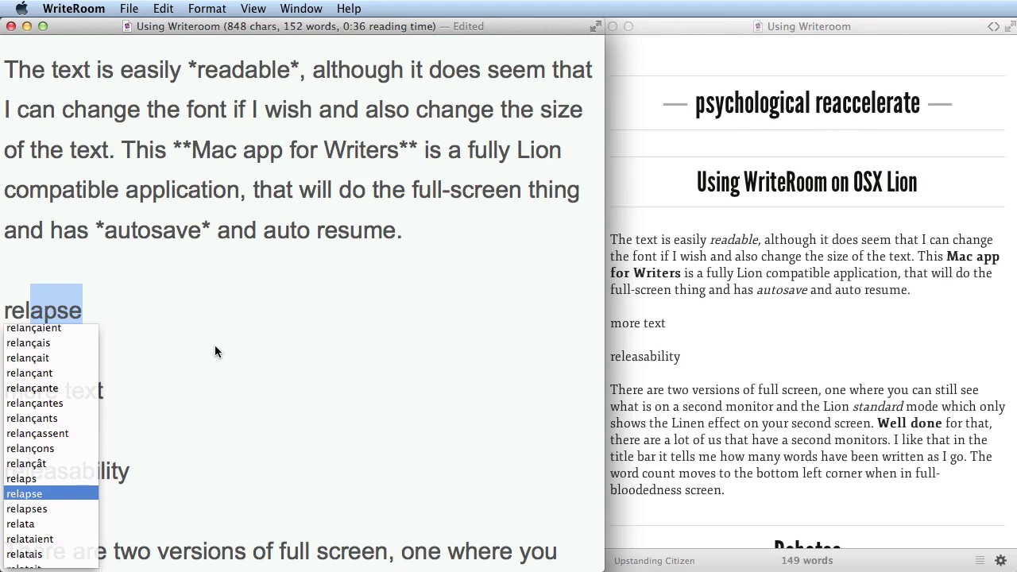
key("Return")
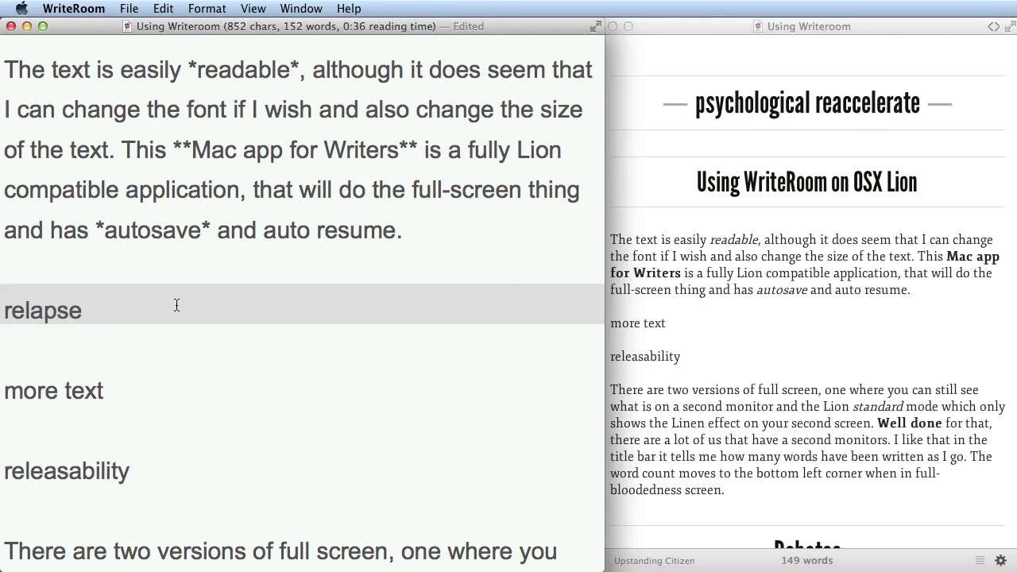
type("evolu")
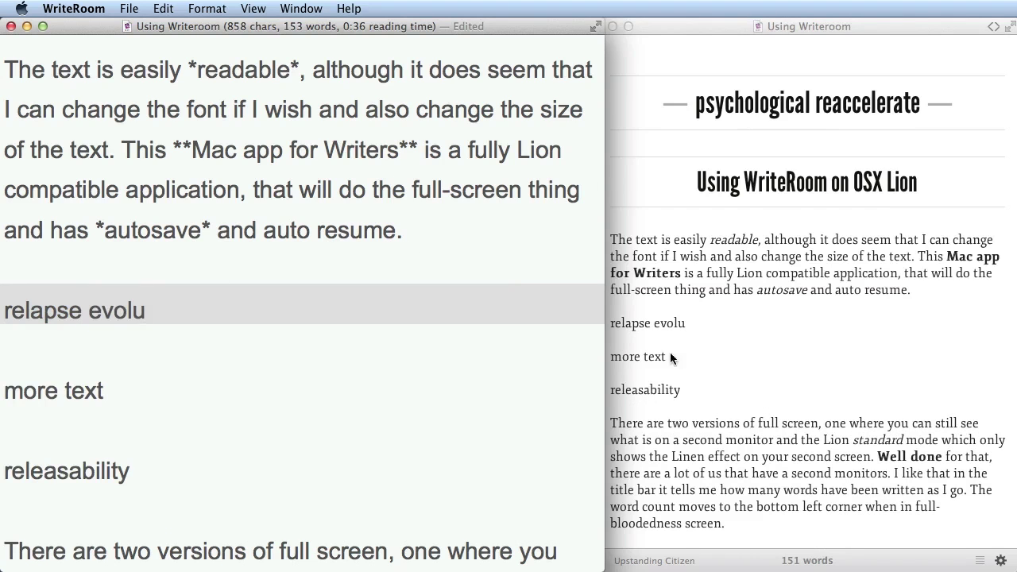
scroll(446, 446, "down", 3)
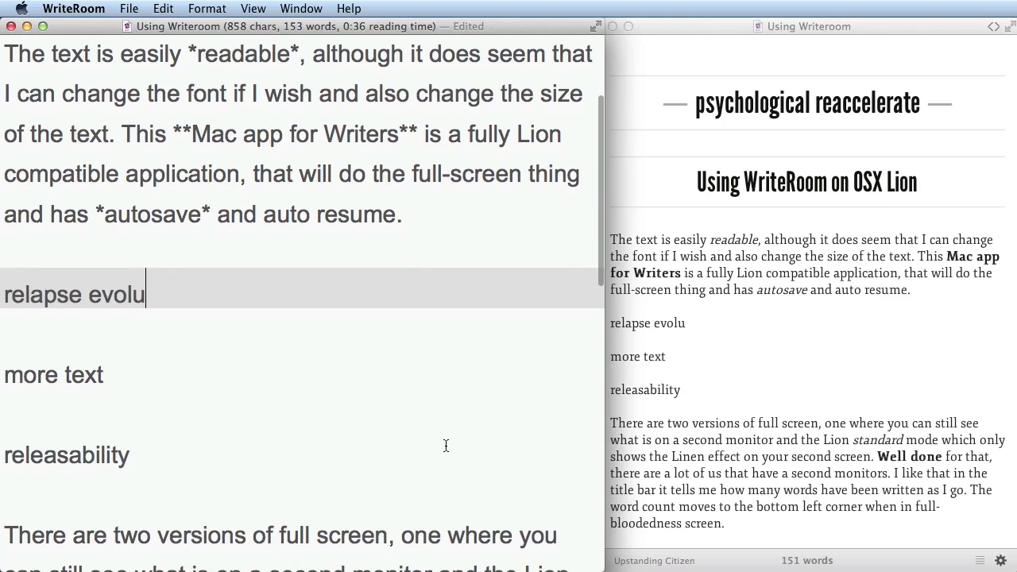
scroll(445, 446, "up", 8)
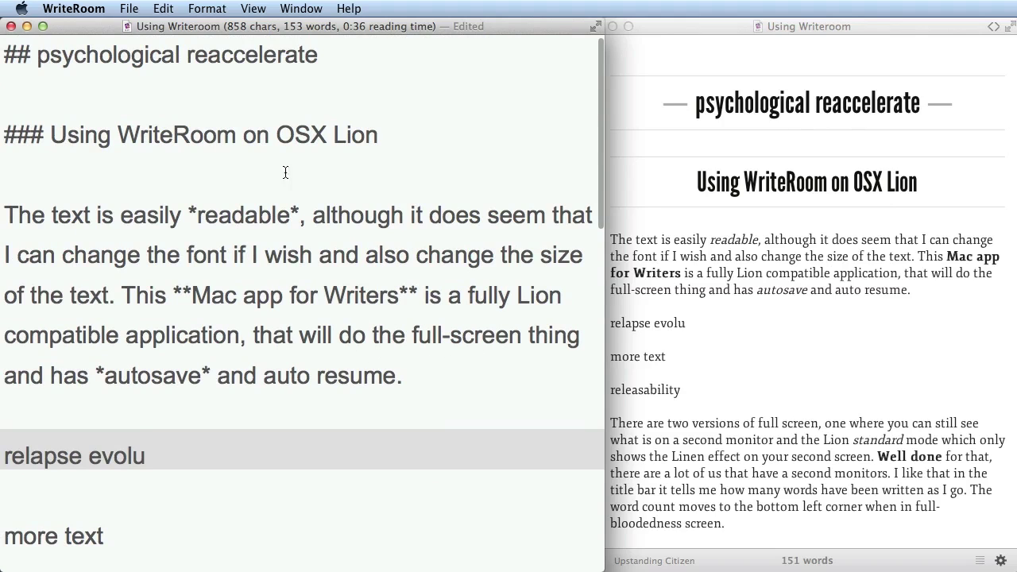
- Apply the Dyslexia theme from Window > Themes so the text sits on yellow
left_click(253, 9)
mouse_move(301, 12)
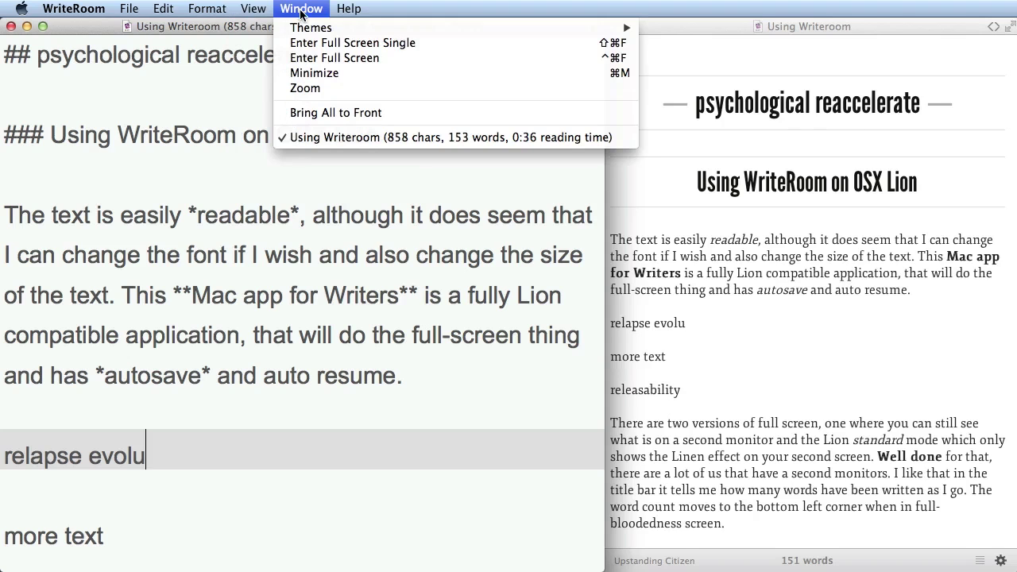
mouse_move(627, 27)
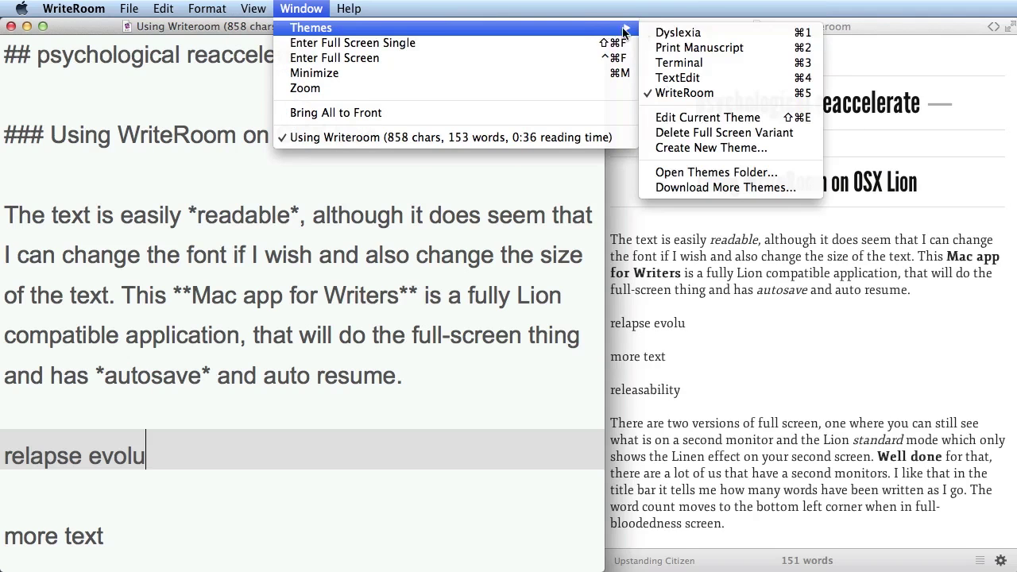
left_click(680, 32)
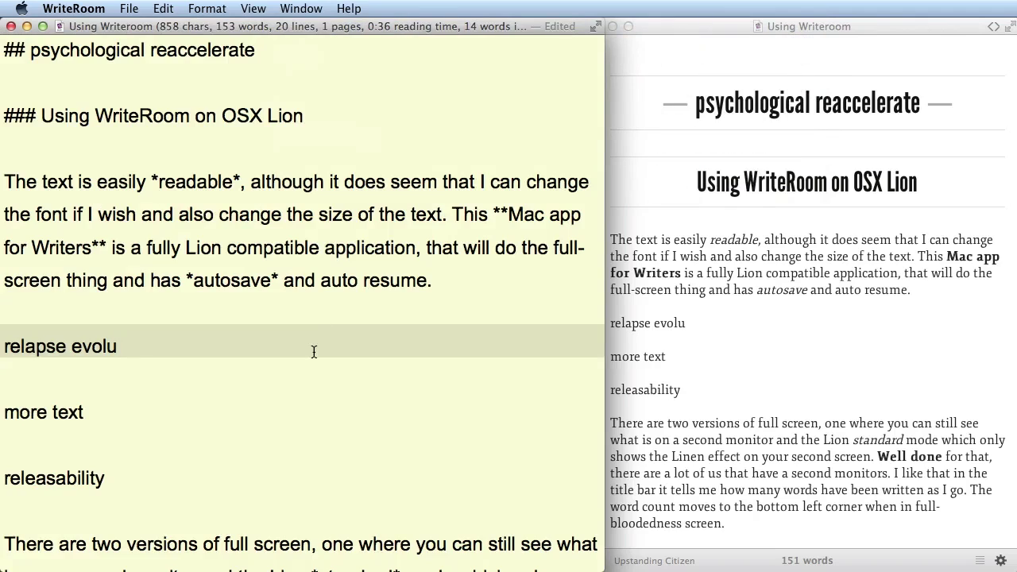
scroll(269, 413, "down", 10)
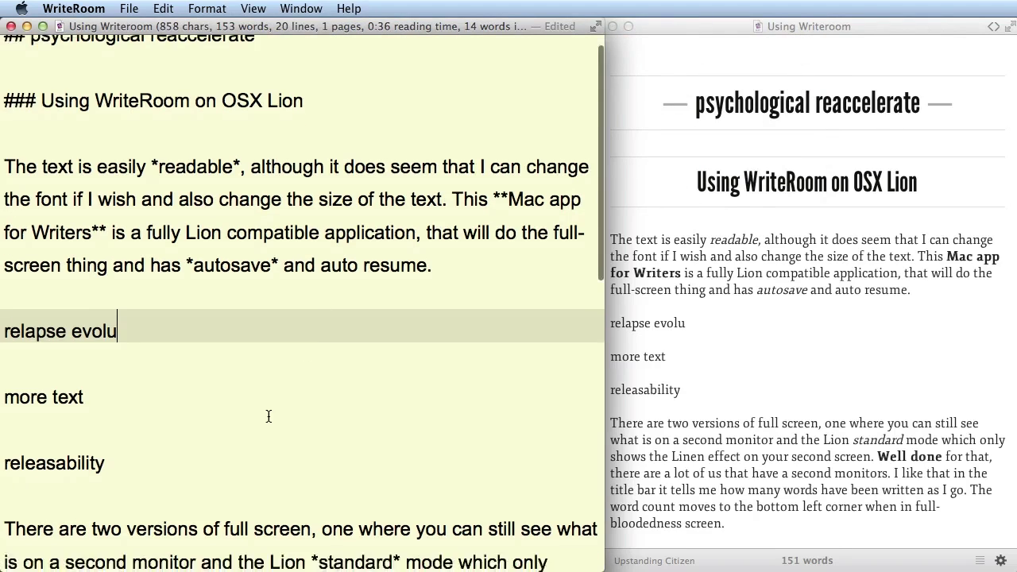
scroll(269, 409, "up", 10)
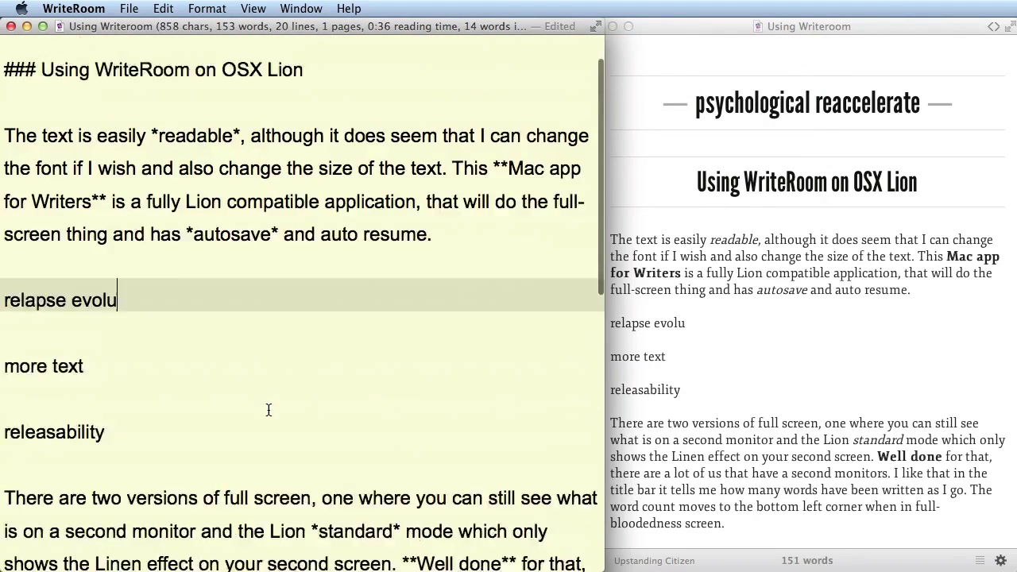
scroll(268, 409, "down", 9)
scroll(268, 379, "down", 1)
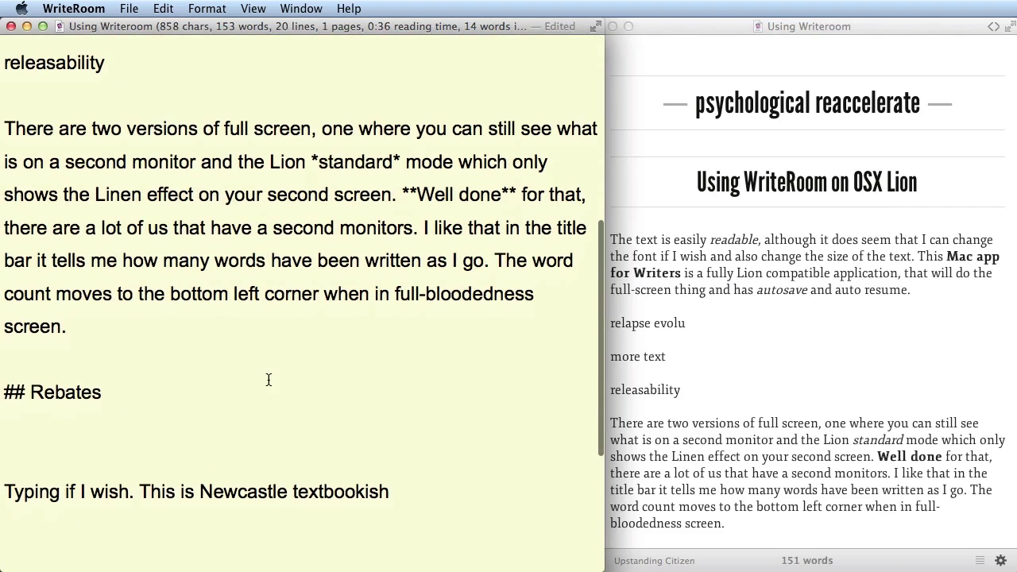
- Turn 'bottom' into a reference link tagged 'name' with the md macro, adding its YouTube URL definition
double_click(201, 299)
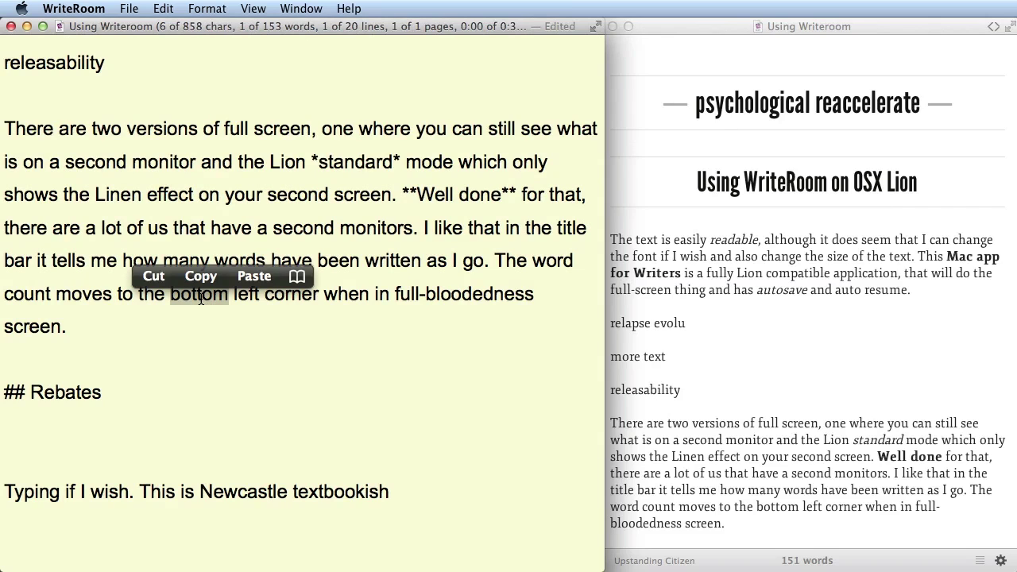
key("super+[")
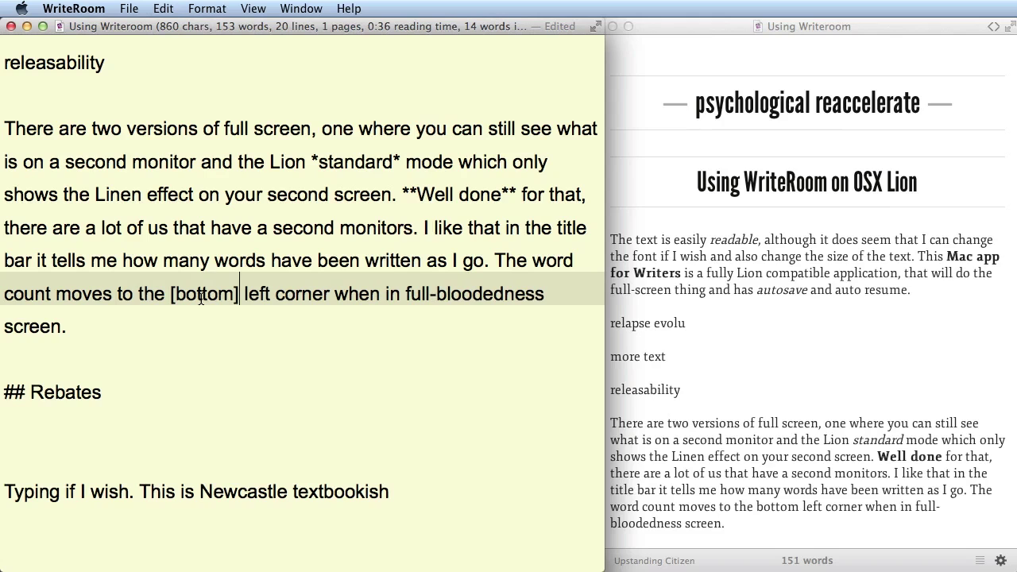
type("md")
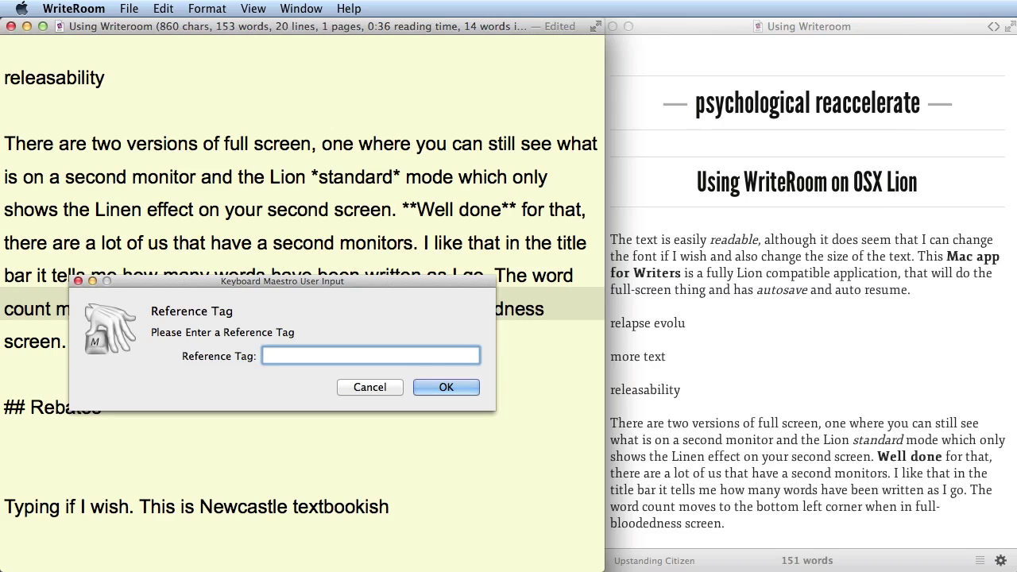
type("name")
key("Return")
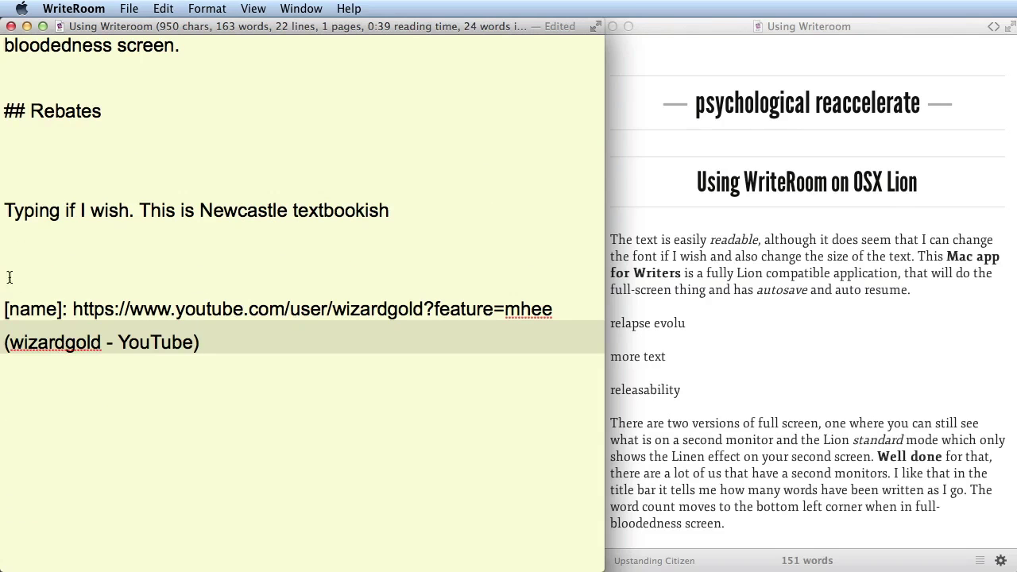
scroll(56, 308, "up", 5)
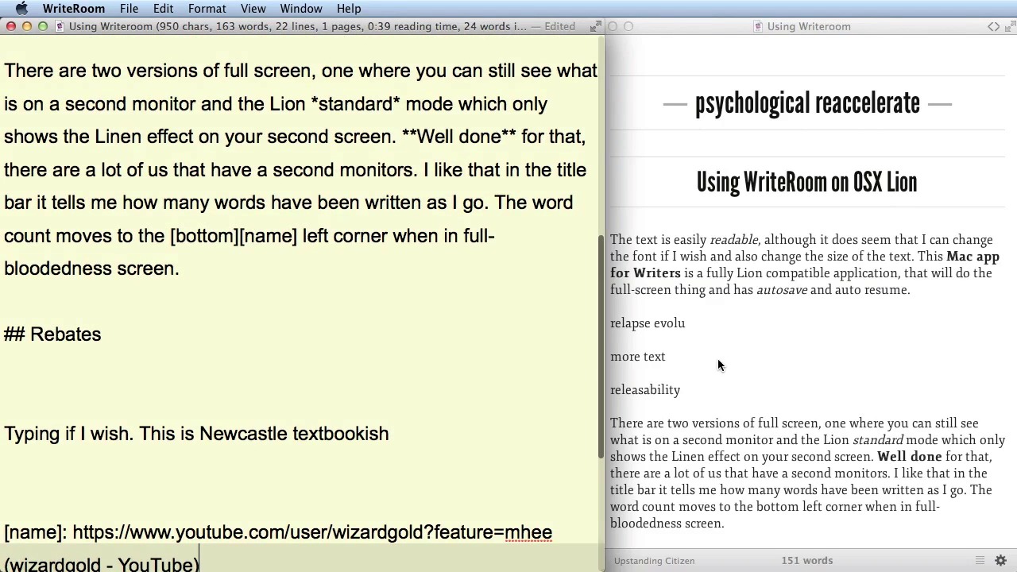
- Bring the Marked preview to the front and save its output
left_click(778, 311)
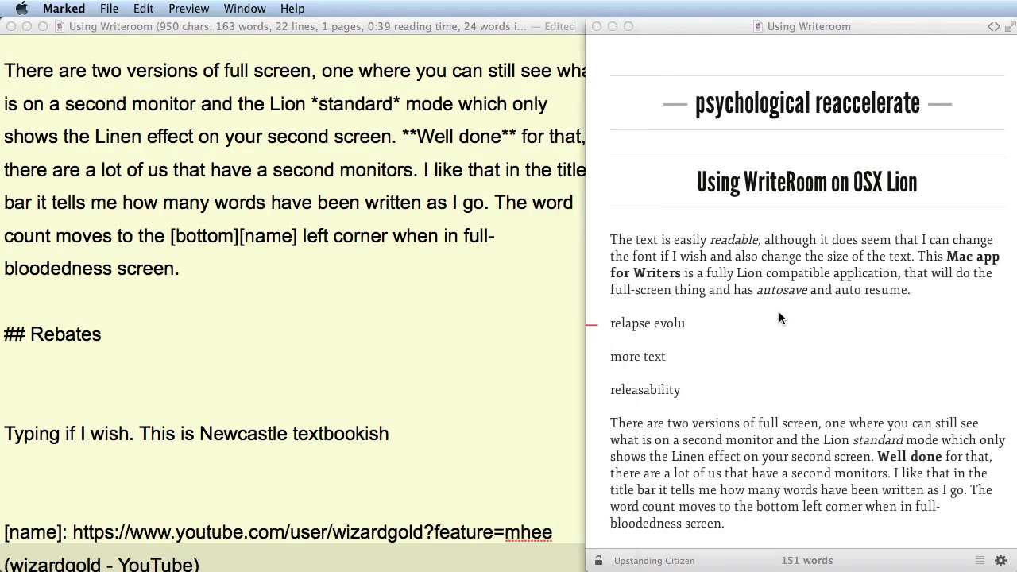
scroll(810, 380, "down", 3)
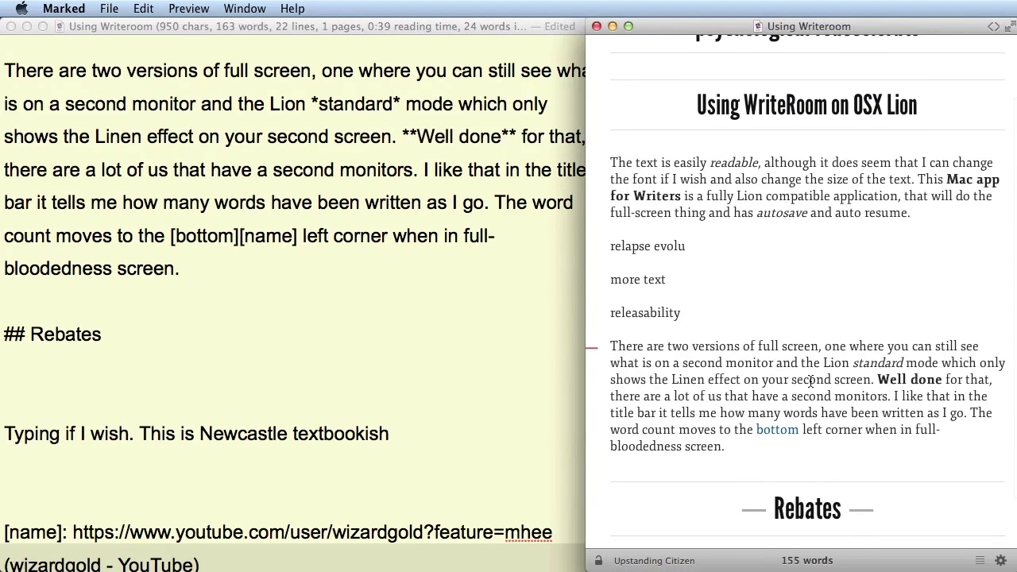
key("super+s")
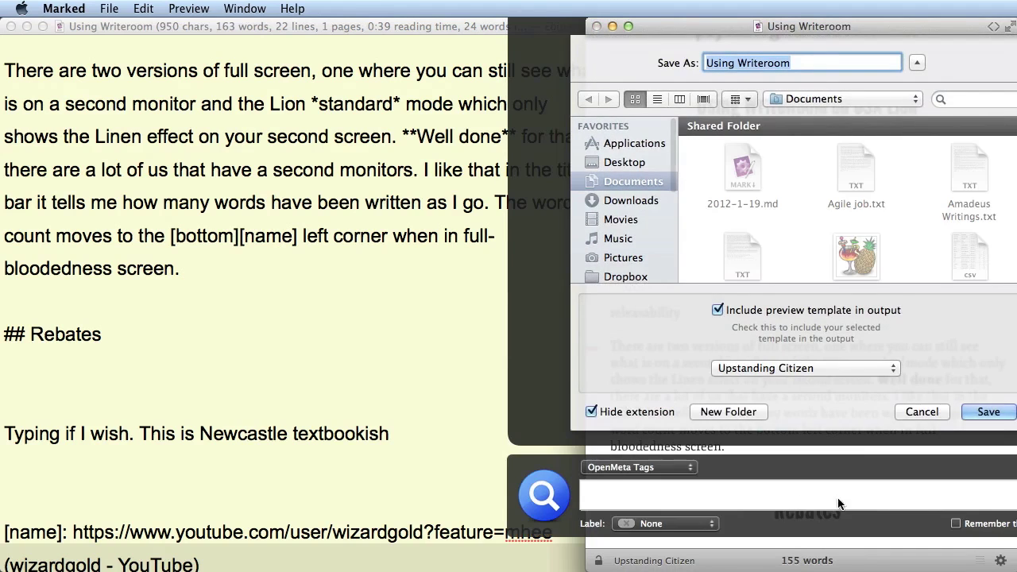
left_click(987, 412)
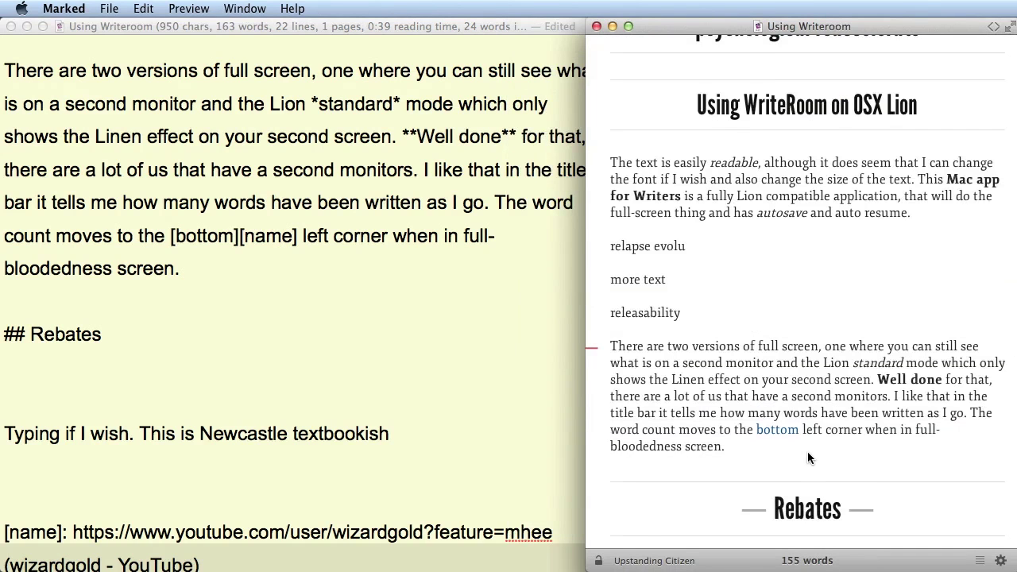
- Switch Marked's preview style to Swiss, show line, word and character counts, then return to WriteRoom
scroll(807, 452, "down", 3)
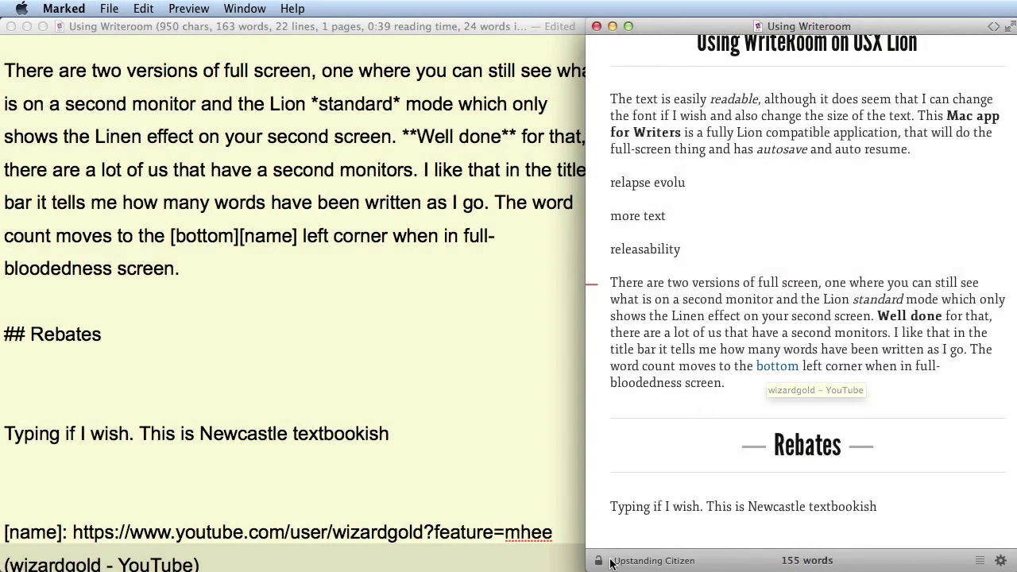
left_click(642, 561)
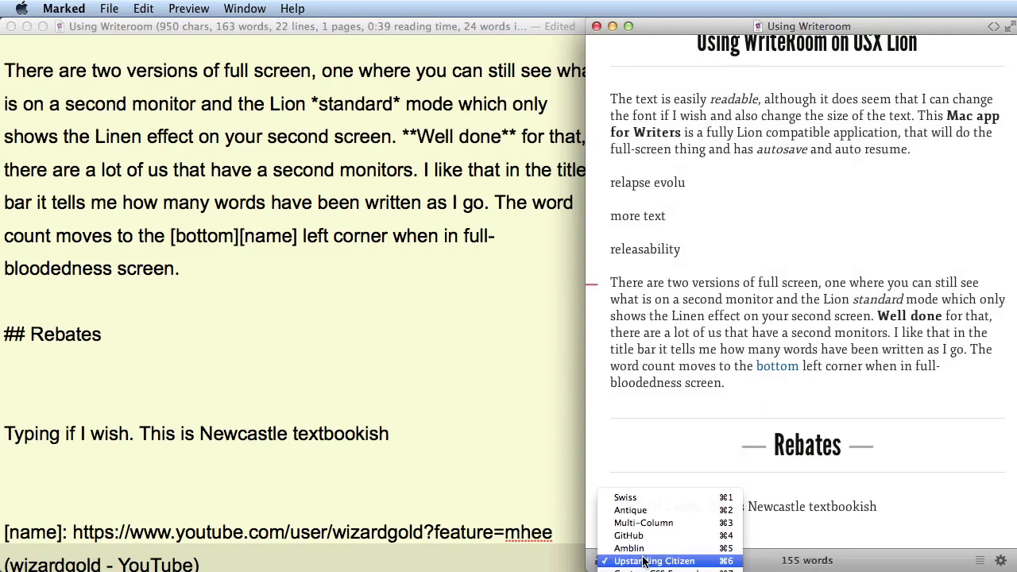
left_click(656, 496)
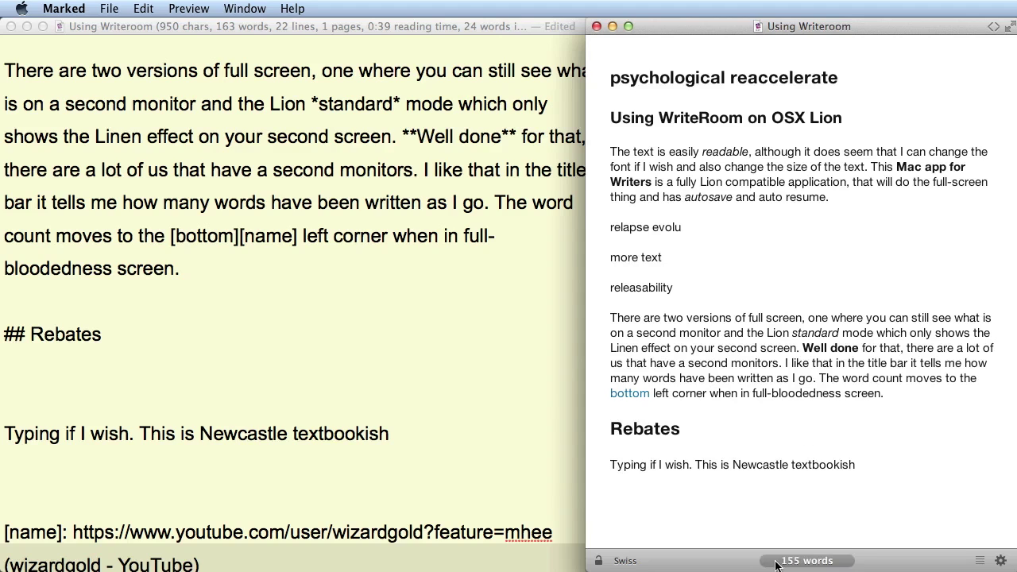
left_click(810, 563)
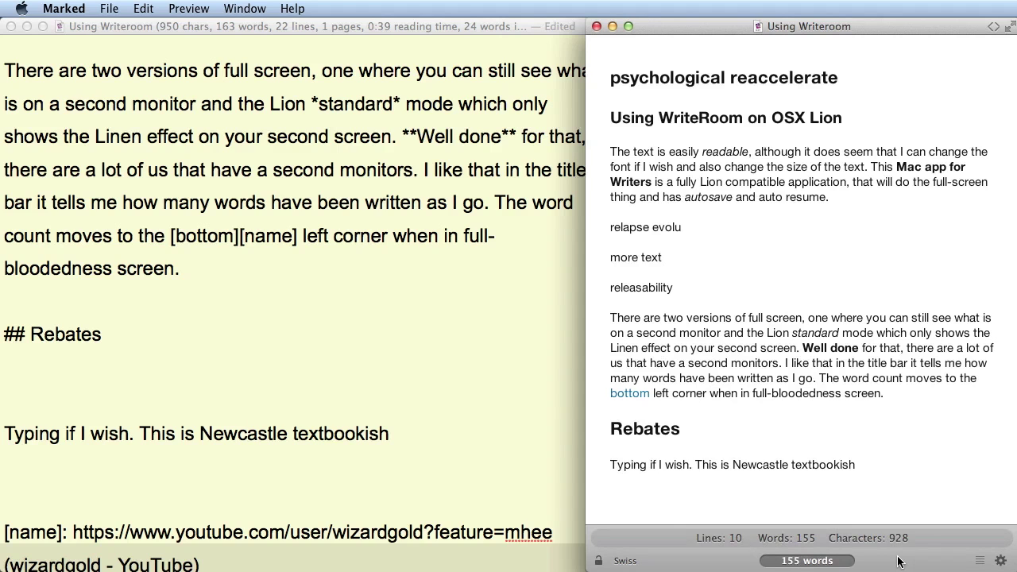
left_click(47, 384)
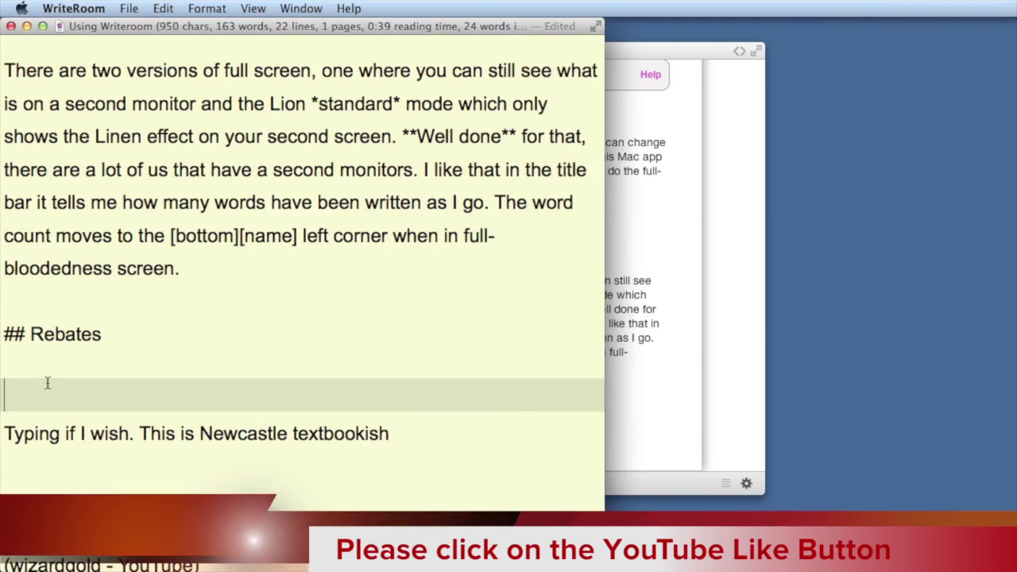